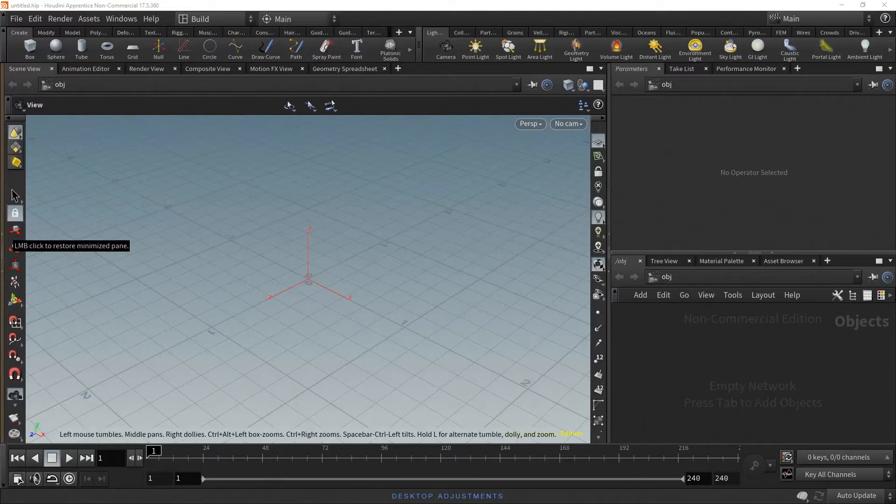
- Restore the minimized Tree View pane, place it beside a widened Scene View, and swap the network editor above the Parameters pane
left_click(5, 239)
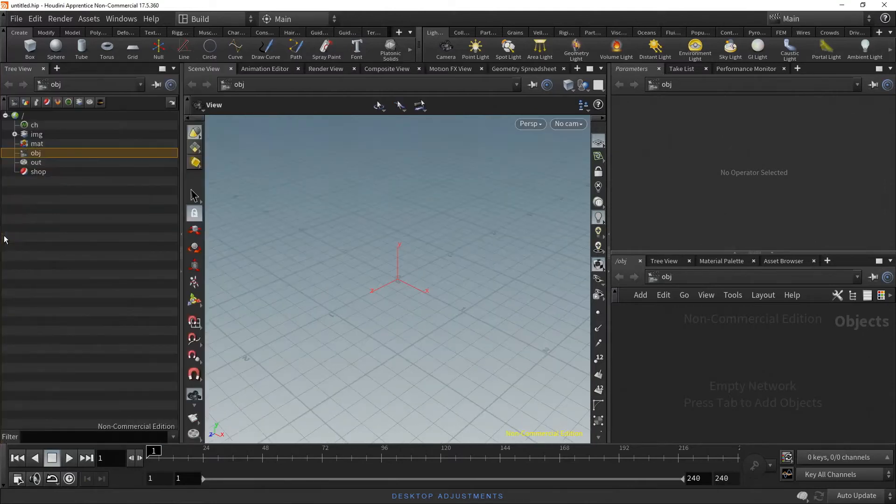
left_click(181, 250)
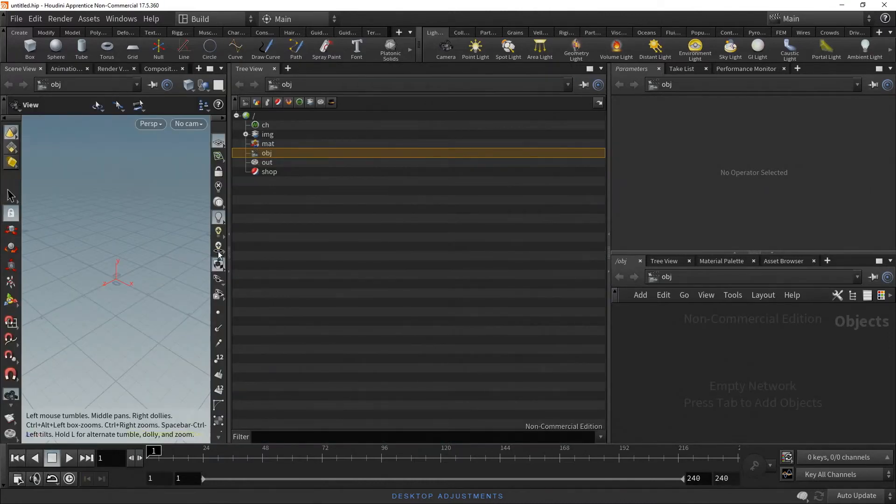
left_click(754, 251)
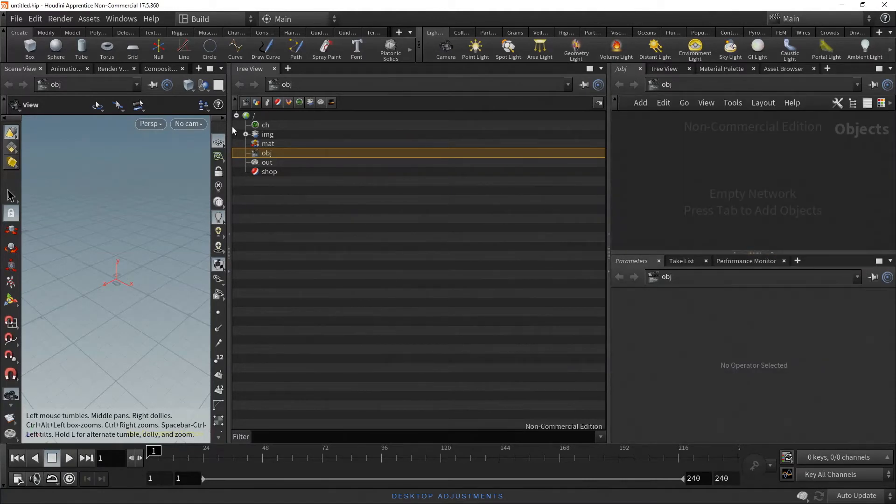
left_click_drag(228, 126, 473, 127)
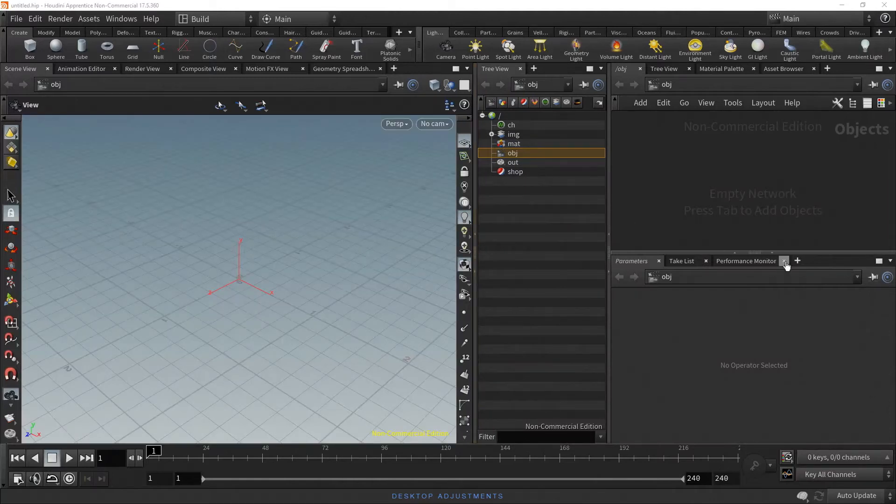
- Remove Performance Monitor and Take List from the Parameters pane, and Asset Browser, Material Palette and Tree View from the network editor pane
left_click(784, 261)
left_click(705, 260)
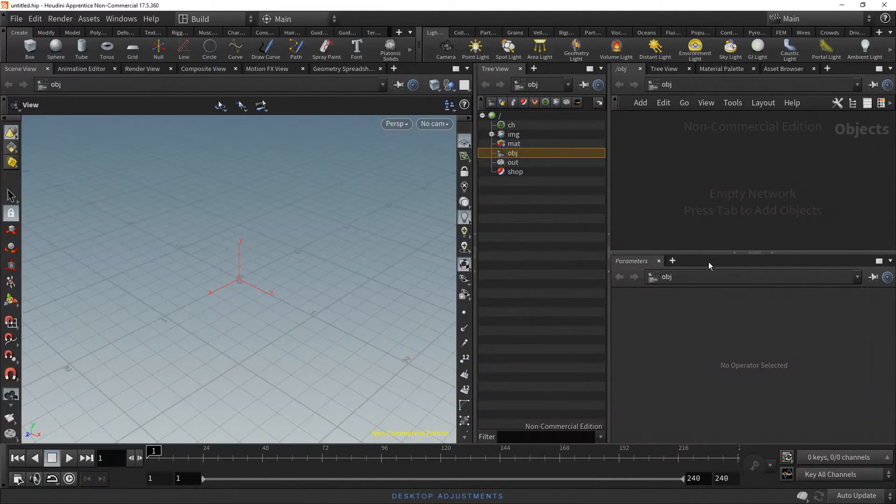
left_click(813, 68)
left_click(753, 68)
left_click(689, 69)
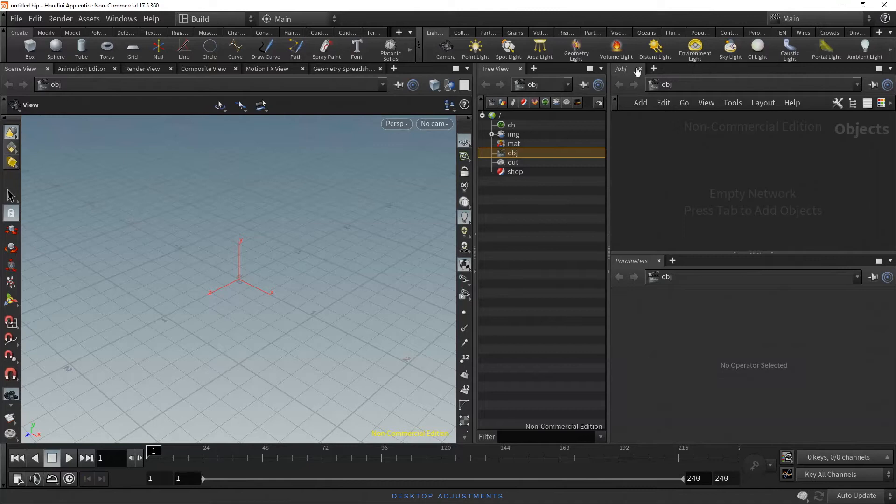
- Remove Geometry Spreadsheet, Motion FX View, Composite View, Render View and Animation Editor from the Scene View pane
left_click(380, 69)
left_click(303, 69)
left_click(235, 68)
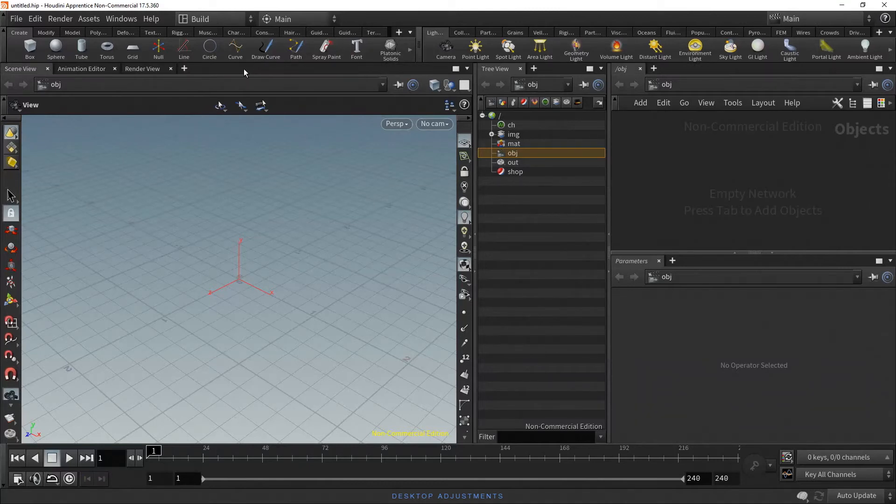
left_click(169, 69)
left_click(114, 69)
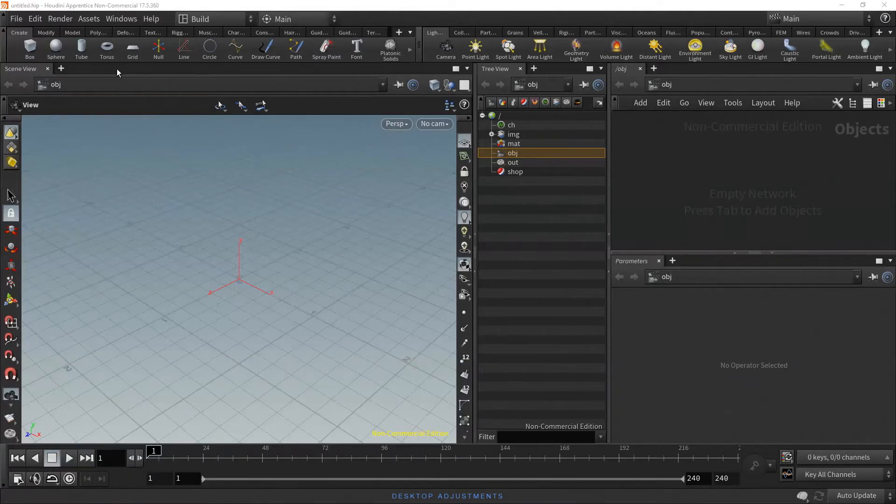
- Enable Color Pane Headers with Network Contexts in the General User Interface preferences
left_click(35, 20)
mouse_move(48, 126)
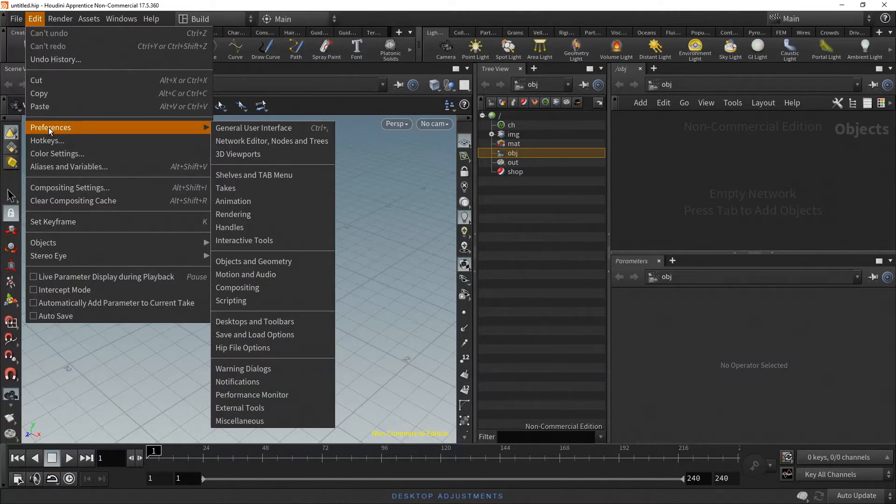
left_click(231, 129)
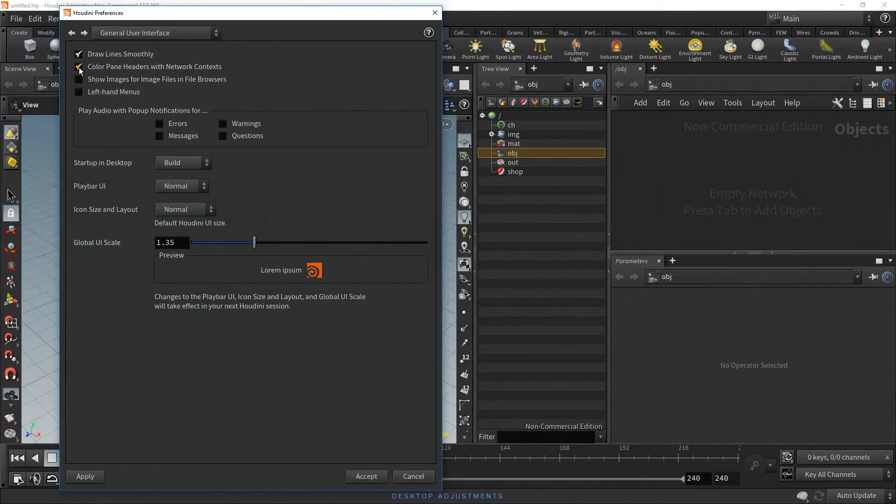
left_click(90, 477)
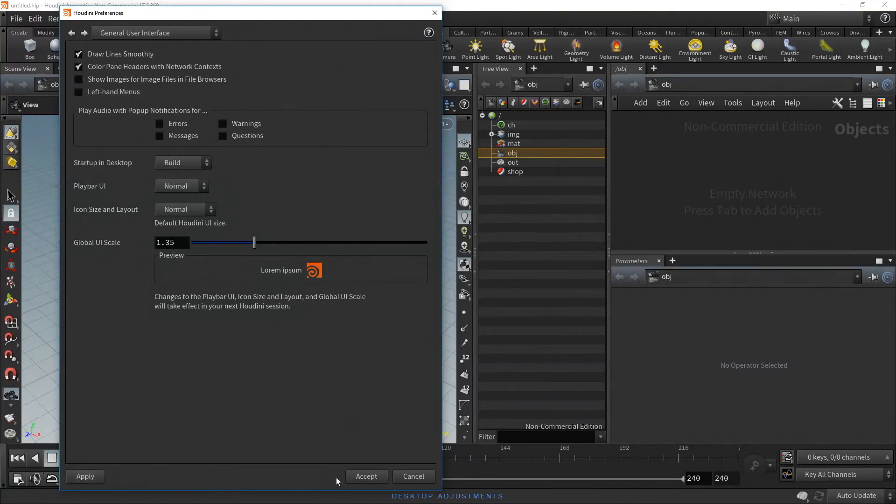
left_click(360, 477)
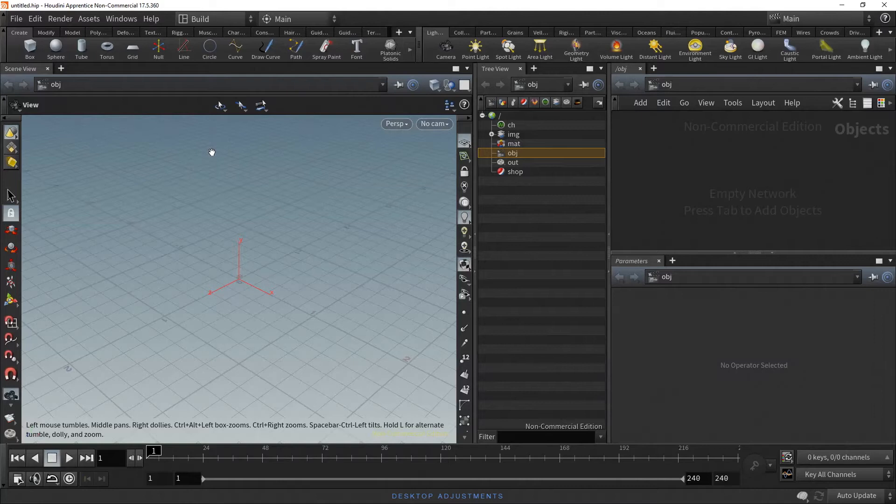
- Save the current layout as a new desktop named a2_Basic
left_click(205, 21)
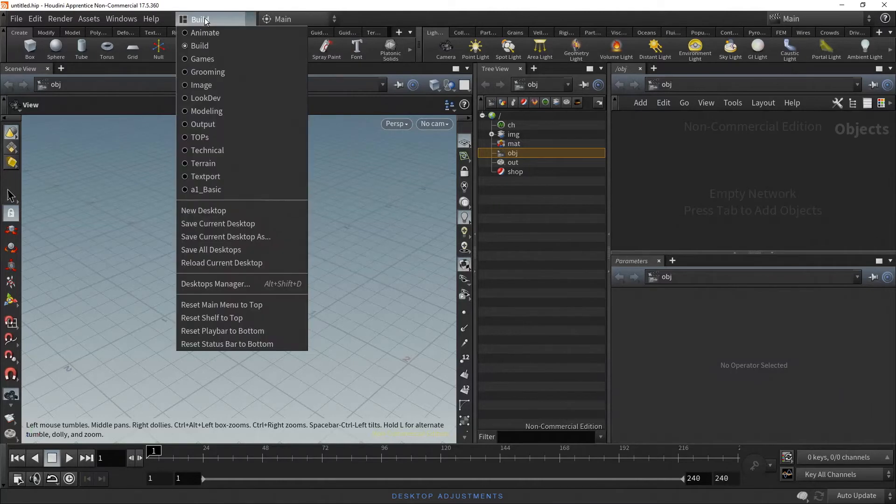
left_click(205, 237)
type("a2_Bas")
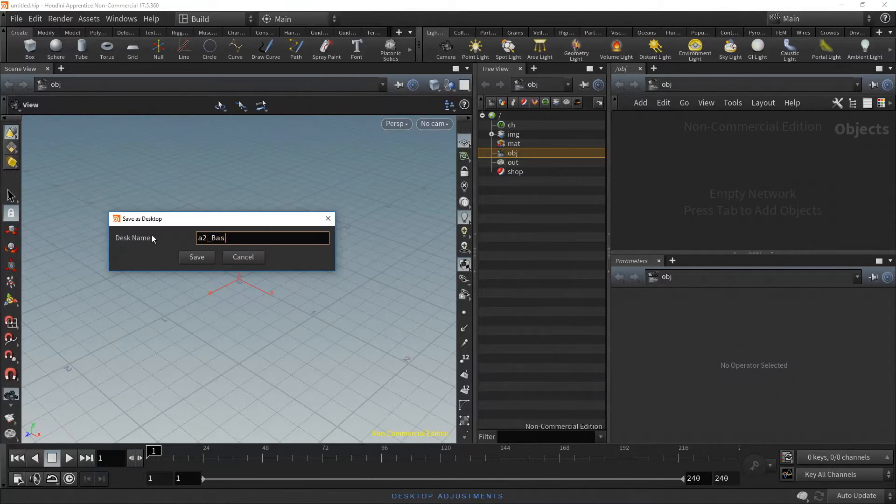
type("ic")
left_click(197, 257)
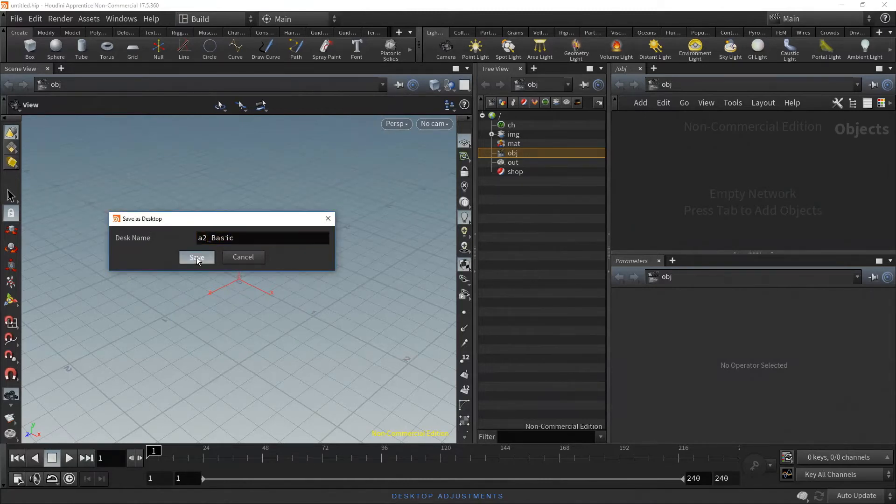
left_click(306, 283)
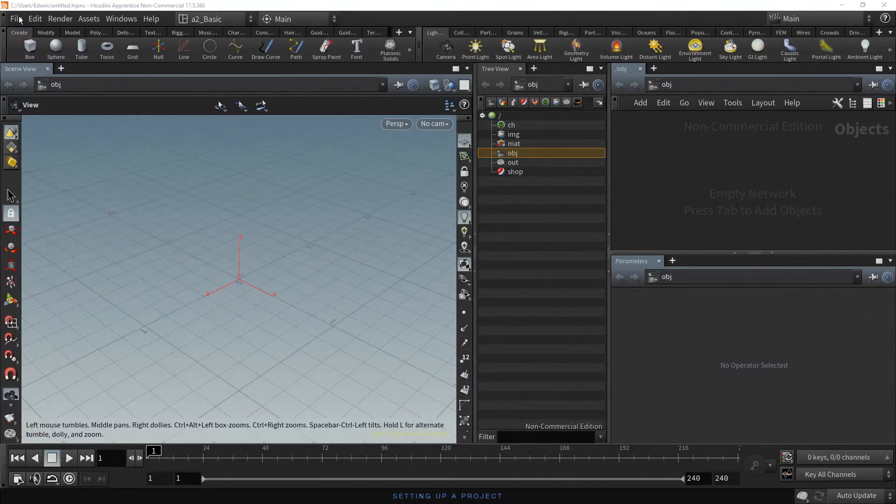
left_click(20, 20)
left_click(26, 92)
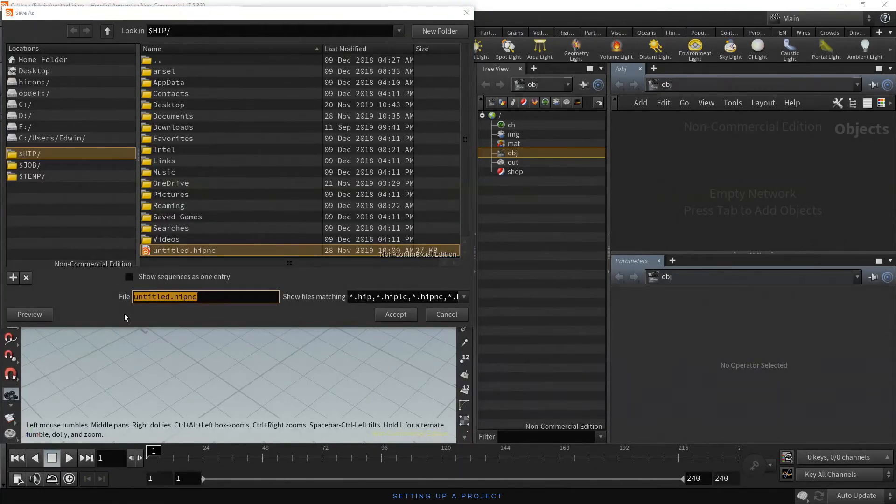
left_click(461, 312)
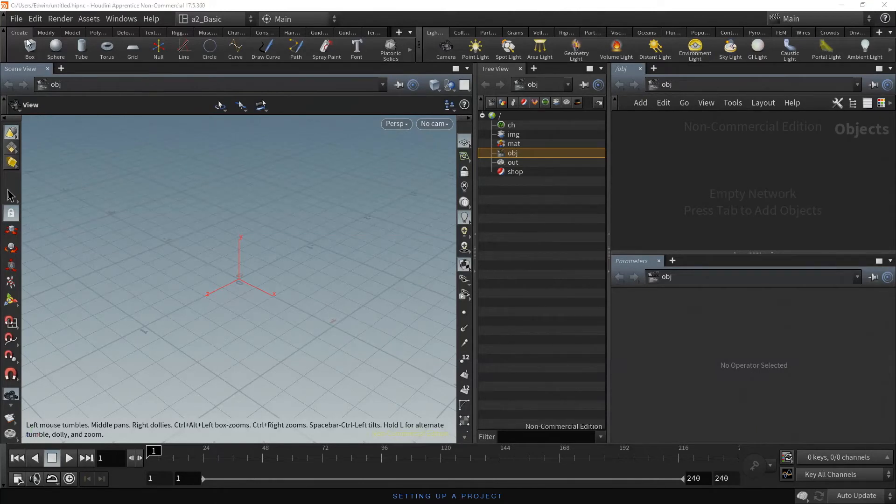
- Start a new project named Project_01, keeping $HOME/HoudiniProjects as the project path
left_click(15, 19)
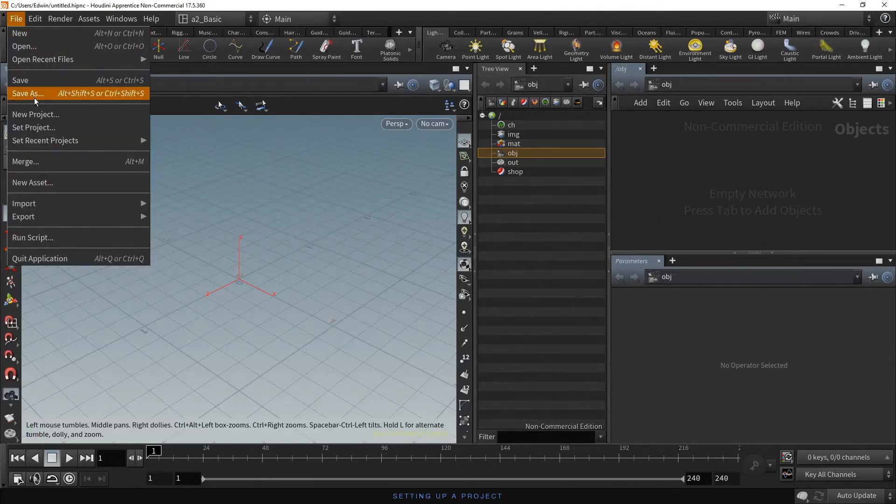
left_click(38, 114)
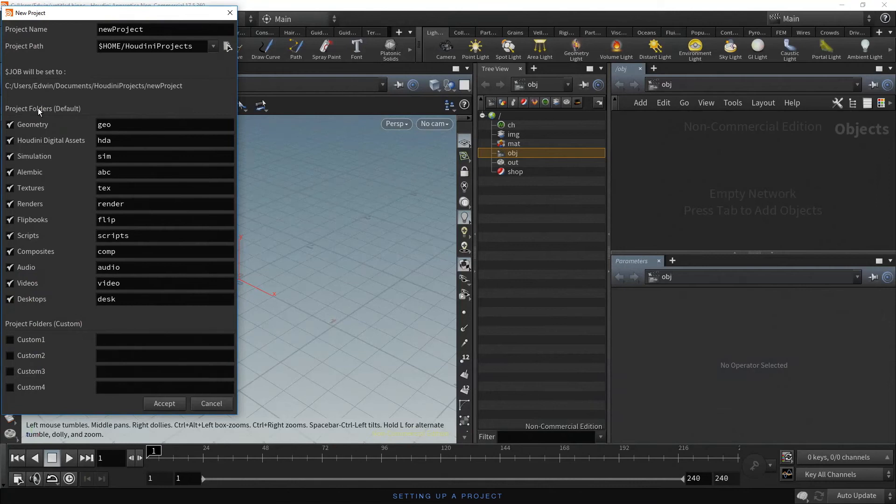
left_click_drag(147, 32, 95, 29)
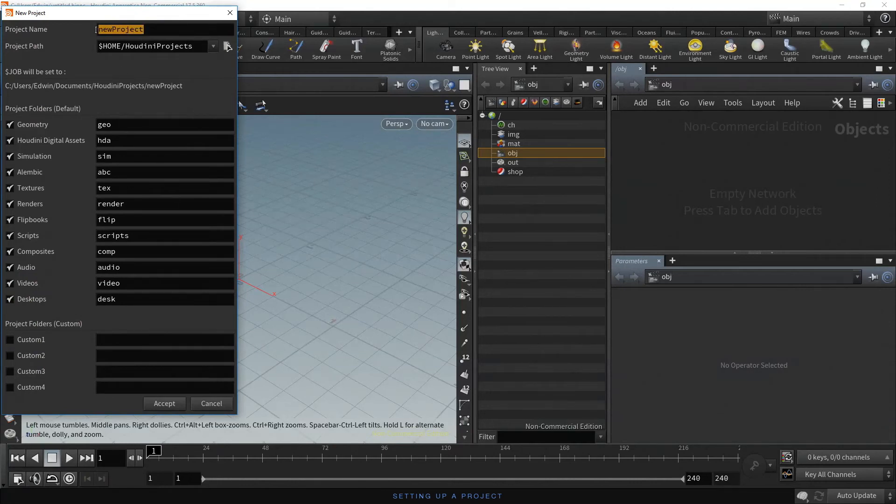
type("Proje")
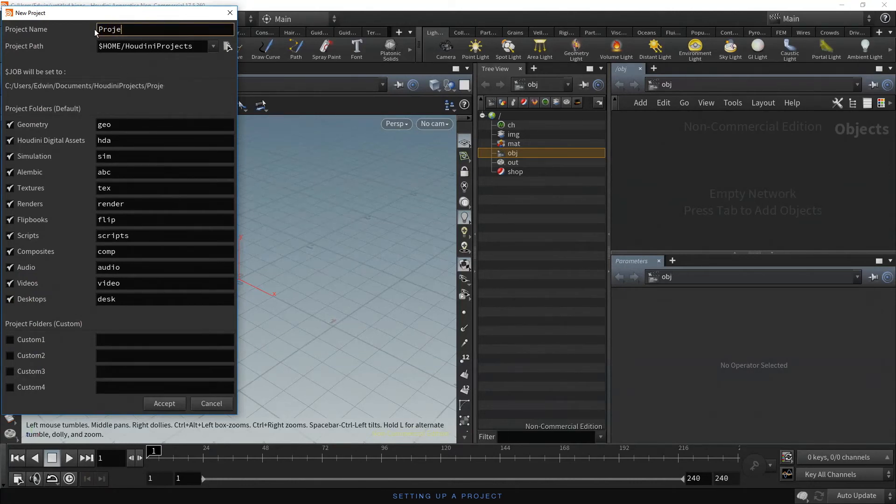
type("ct_01")
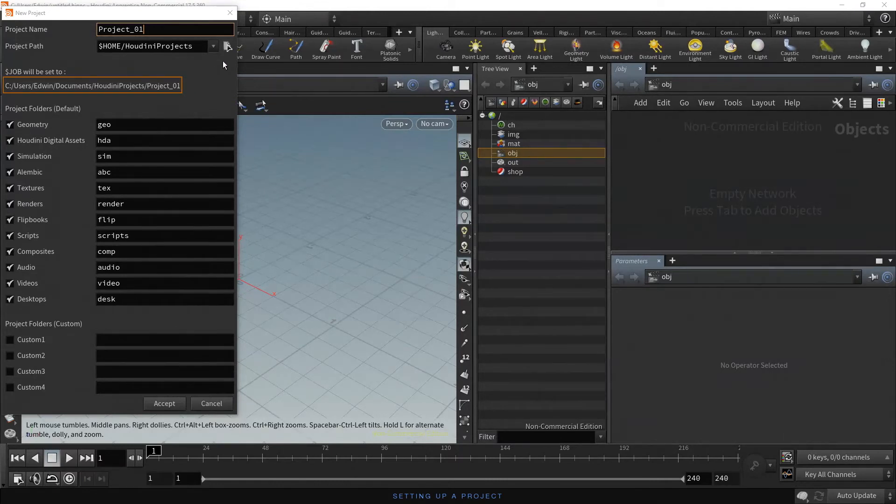
left_click(227, 46)
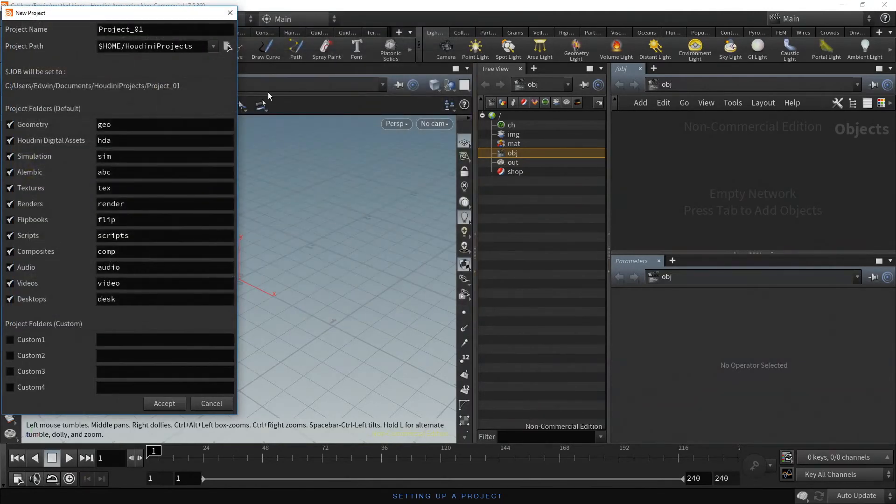
left_click(228, 47)
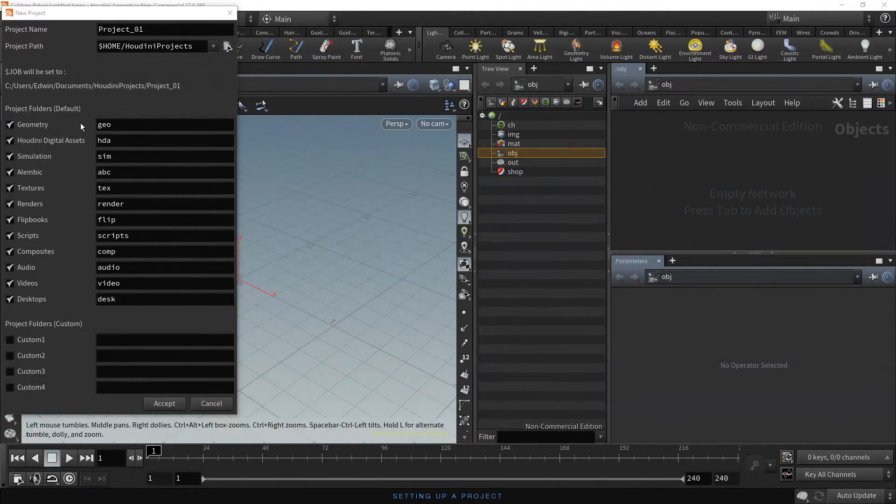
- Exclude the Scripts, Composites and Audio folders from the new project's default folders
left_click(10, 236)
left_click(10, 251)
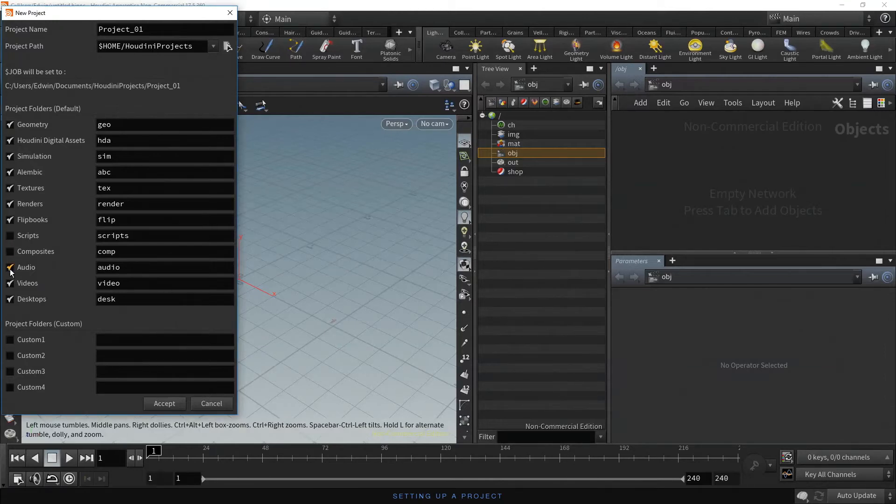
left_click(10, 268)
- Add a first custom project folder named my_folder and create the project
left_click(10, 340)
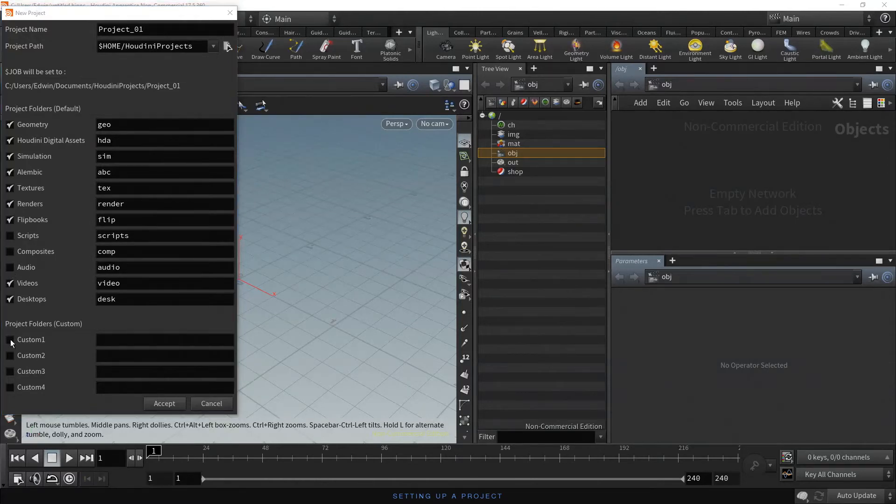
left_click(105, 340)
type("my_fold")
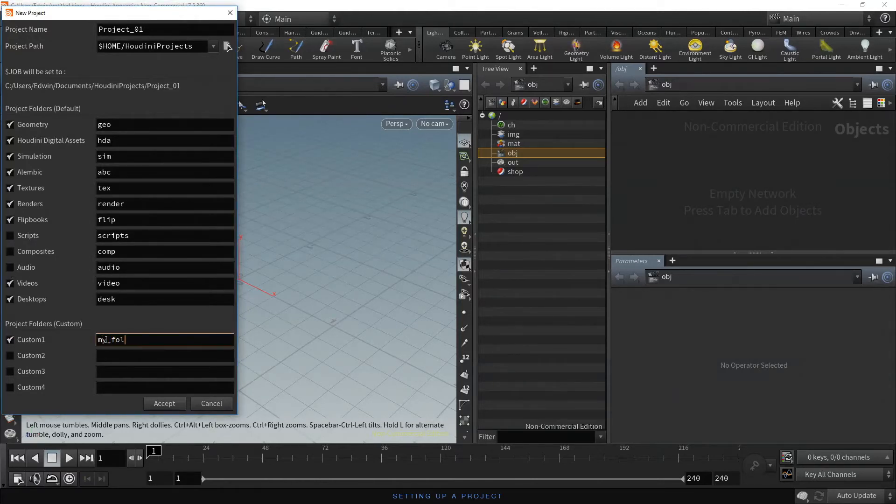
type("er")
left_click(180, 403)
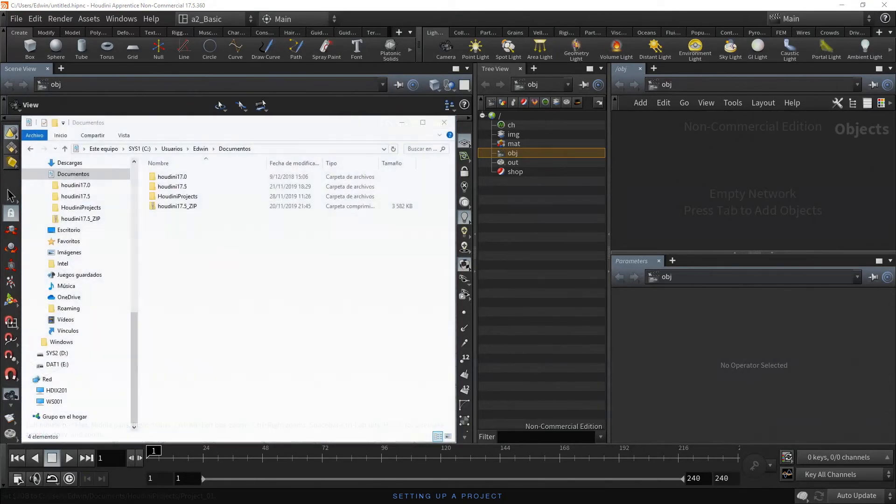
- Inspect the subfolders of Project_01 inside HoudiniProjects in the file explorer, including my_folder, and return to Houdini
left_click(79, 208)
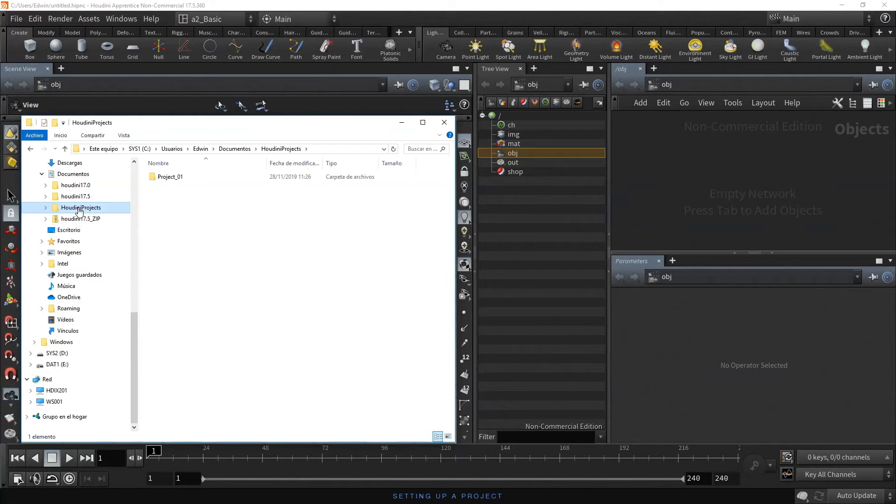
left_click(45, 207)
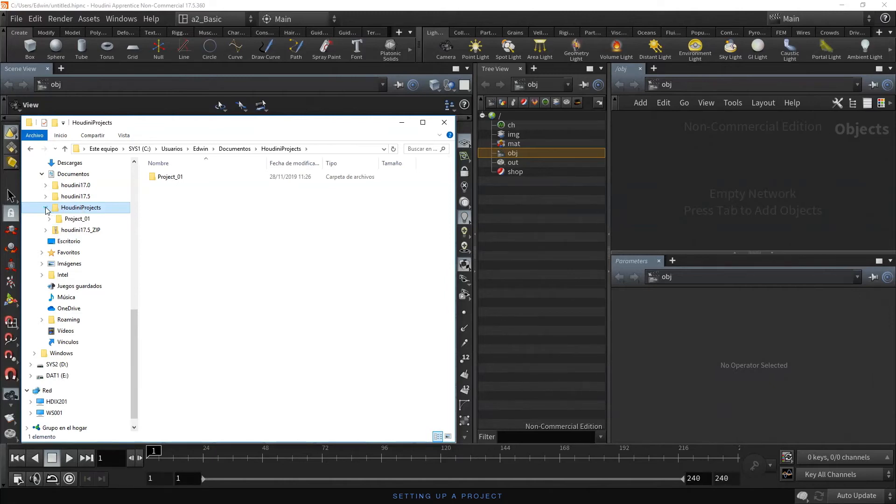
left_click(82, 219)
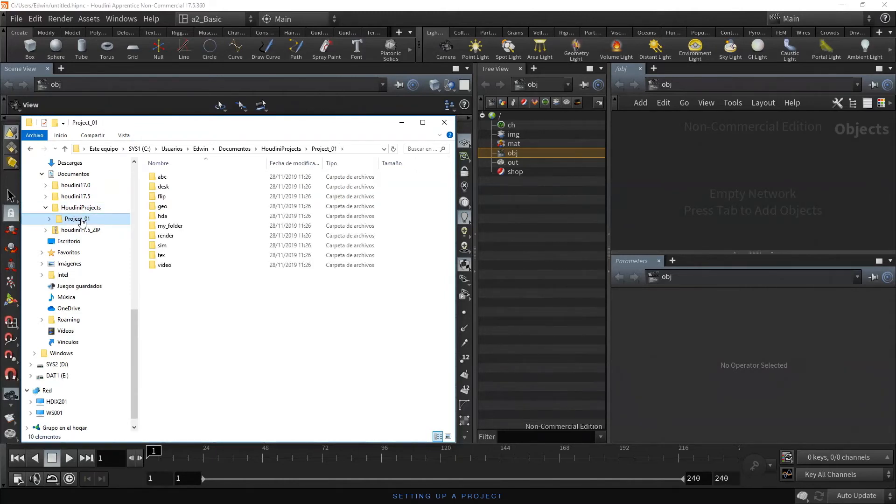
left_click(209, 226)
left_click(402, 122)
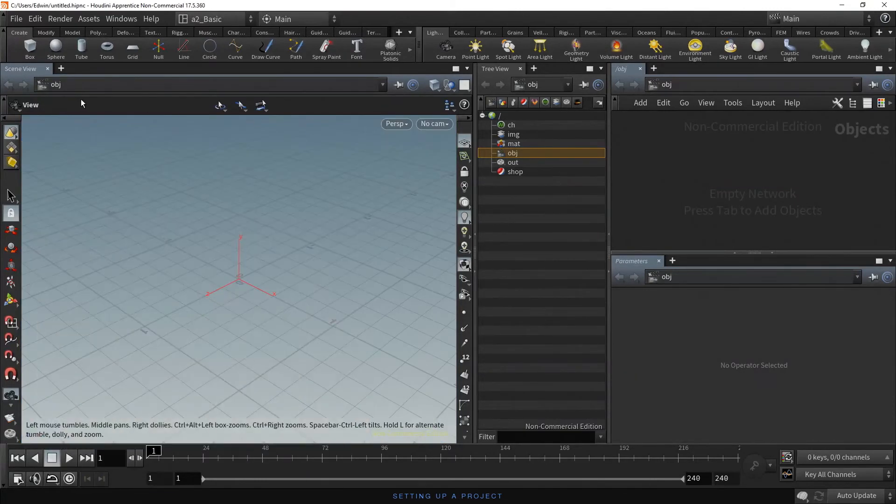
- Save the scene as Scene_01 in the Project_01 folder ($JOB)
left_click(17, 19)
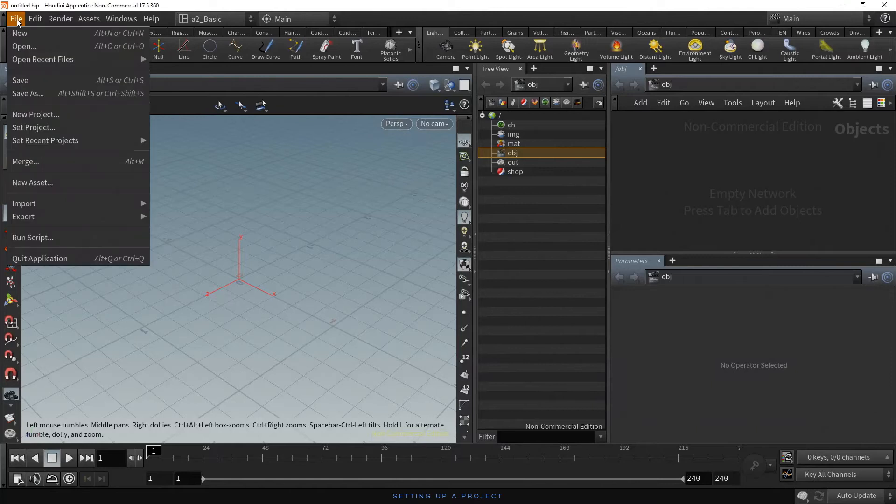
left_click(36, 93)
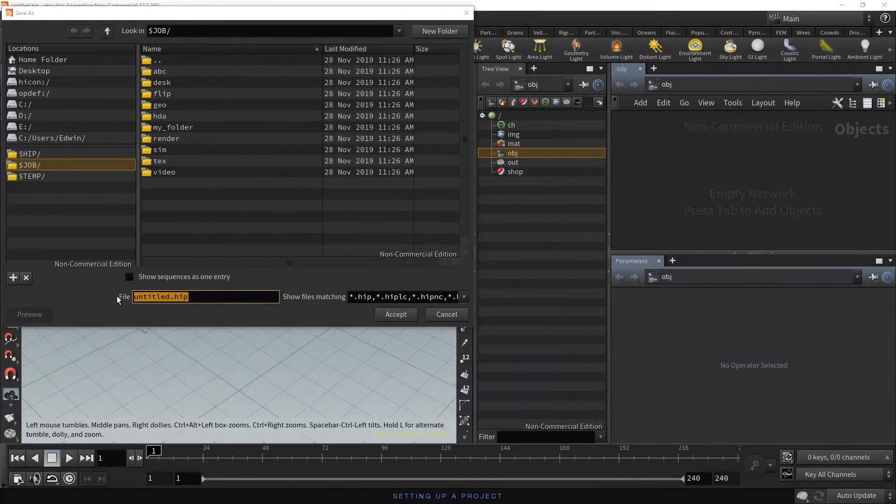
type("S")
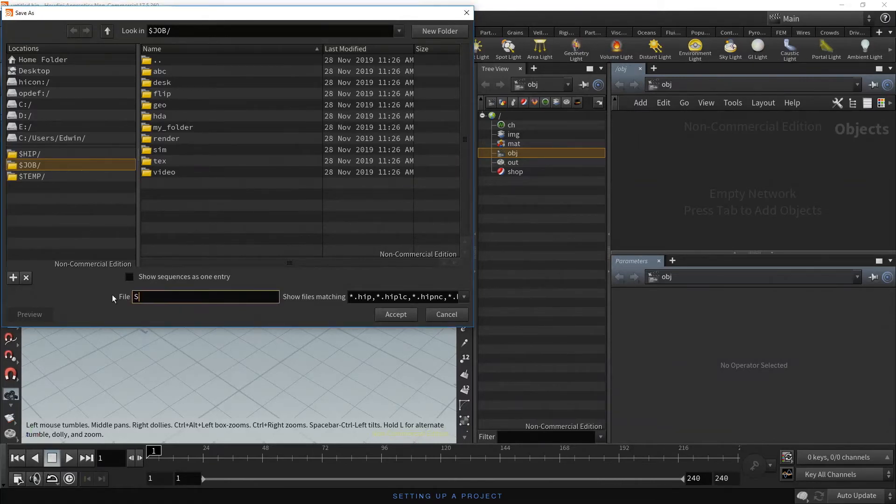
type("cene_01")
left_click(409, 314)
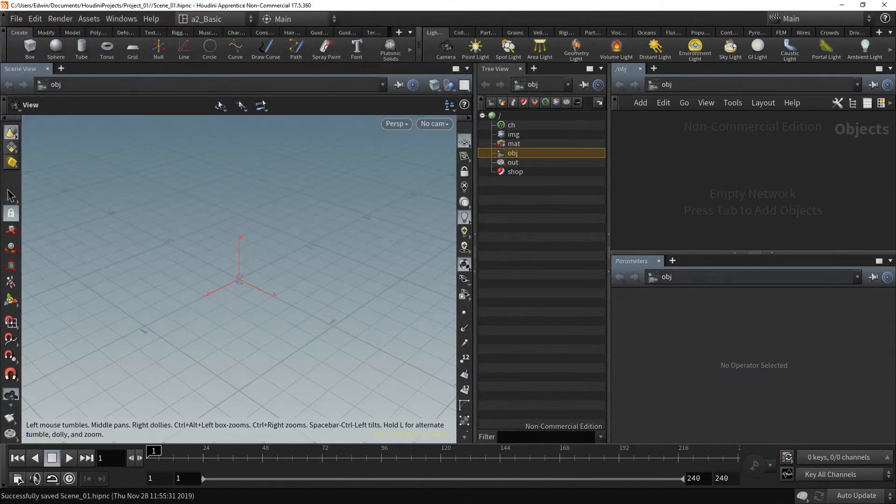
- Delete the comp1 image network from the img context and return to the obj network
key("ctrl+z")
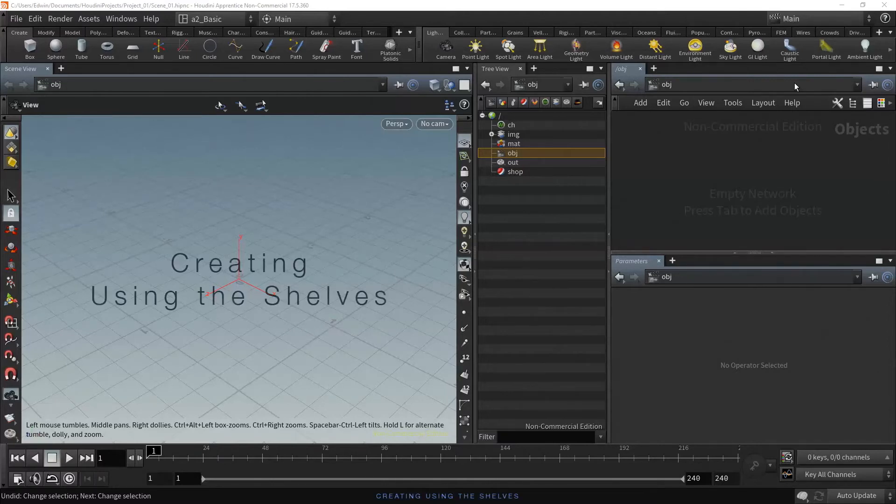
left_click(492, 134)
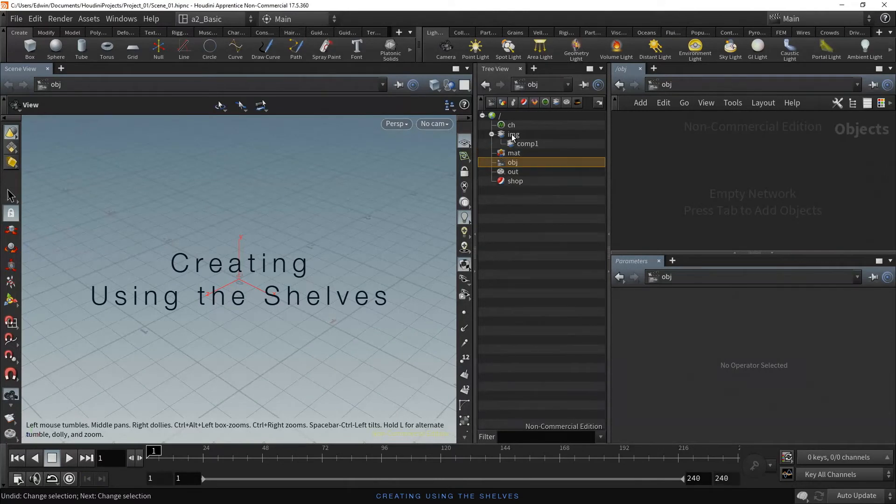
left_click(513, 134)
mouse_move(759, 181)
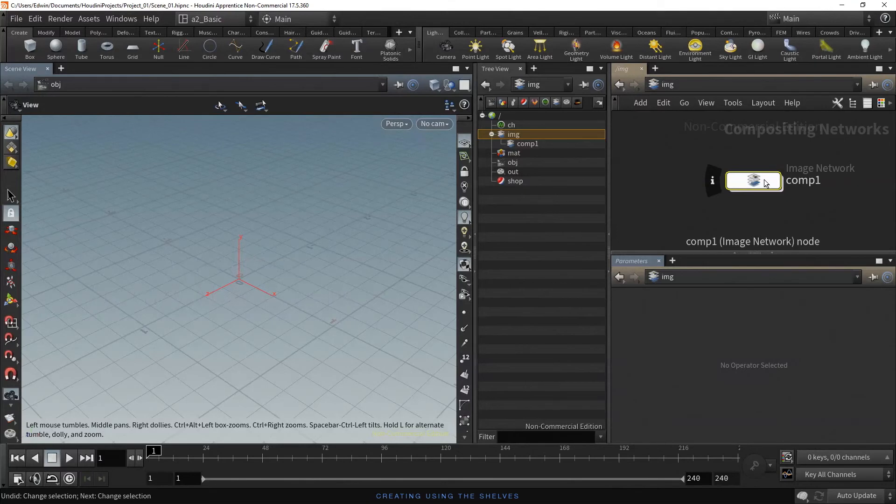
left_click(766, 182)
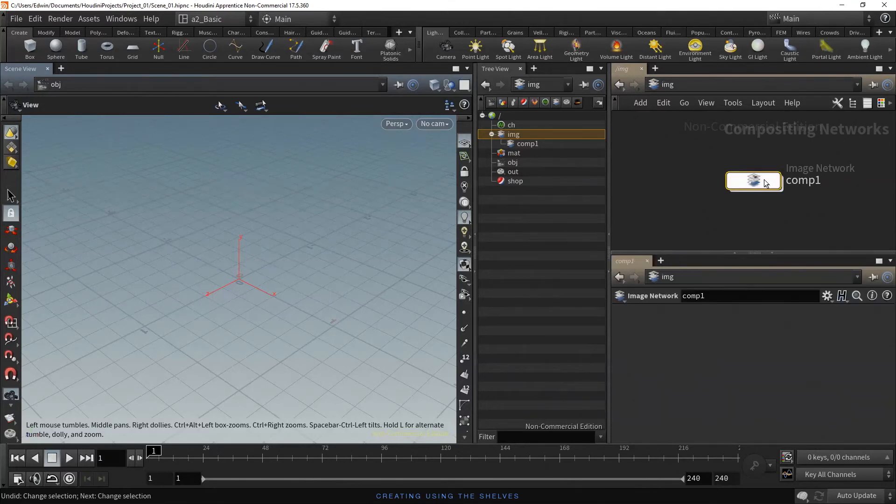
key("Delete")
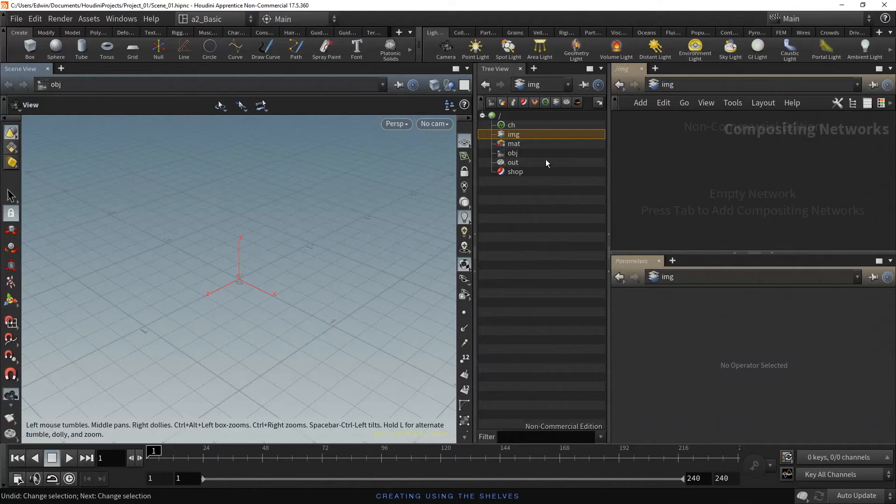
left_click(513, 153)
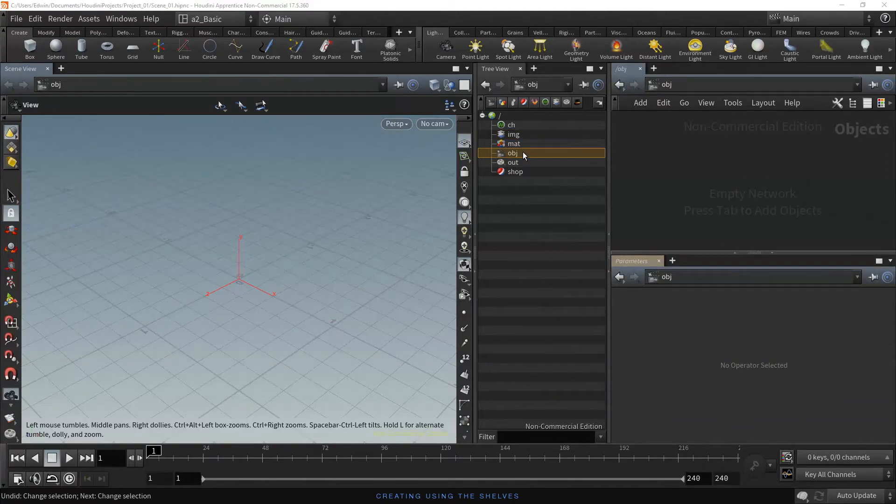
- Place a sphere freehand on the construction plane away from the origin, and undo it
left_click(61, 51)
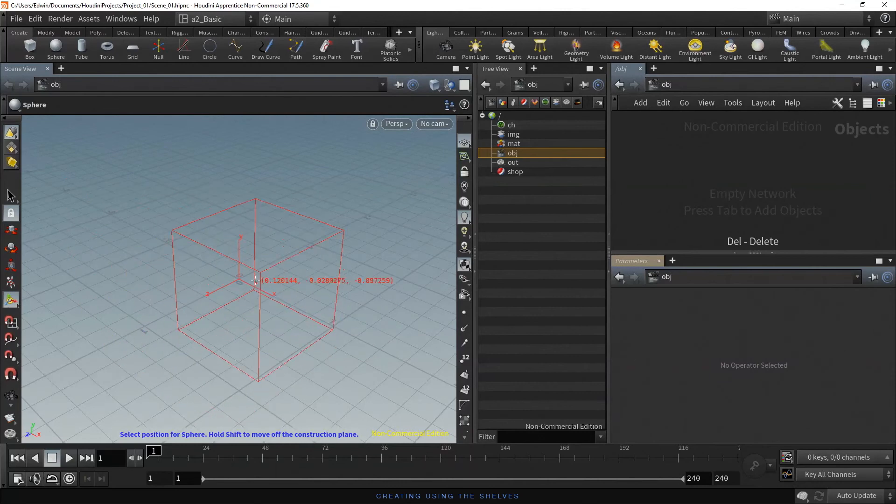
left_click(145, 229)
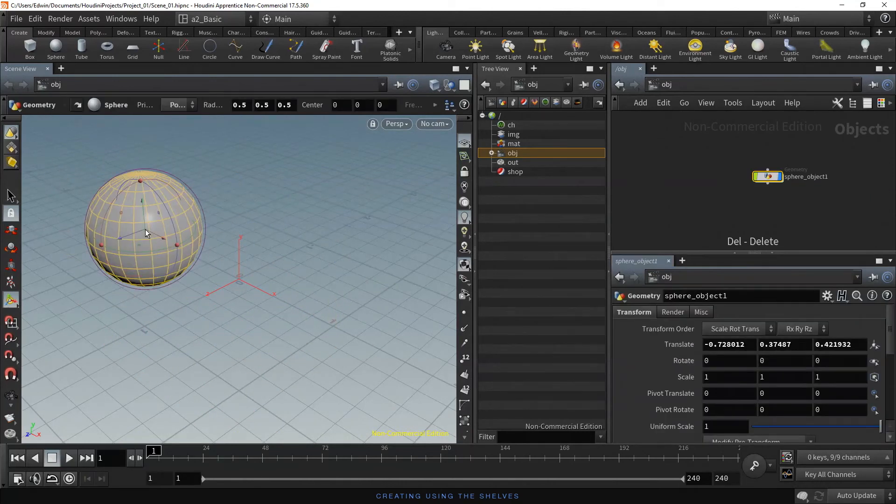
key("ctrl+z")
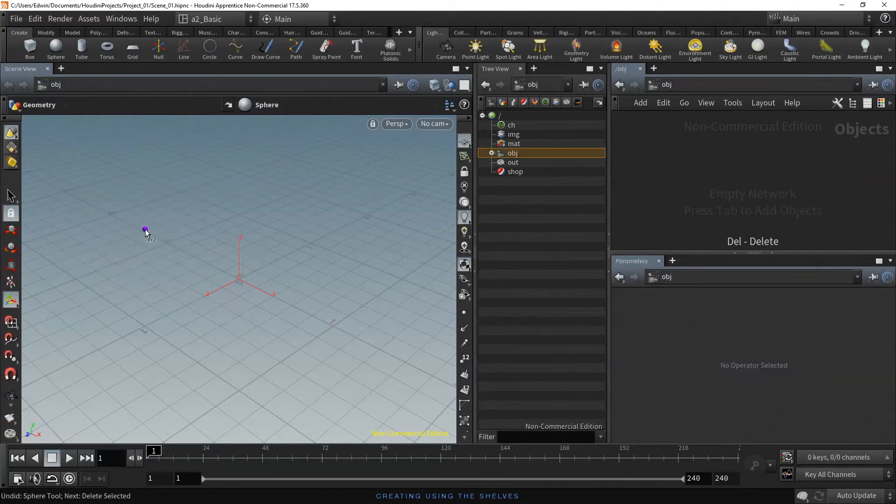
- Create a sphere at the world origin and delete it again
left_click(57, 48)
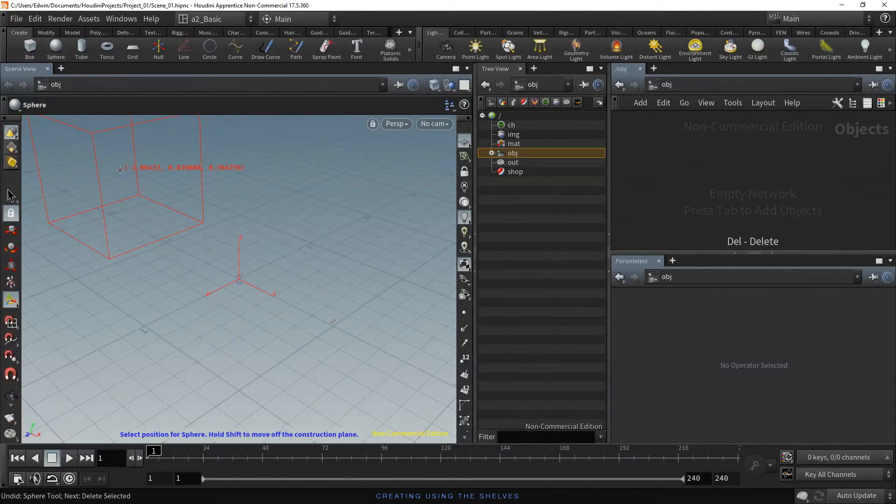
key("Return")
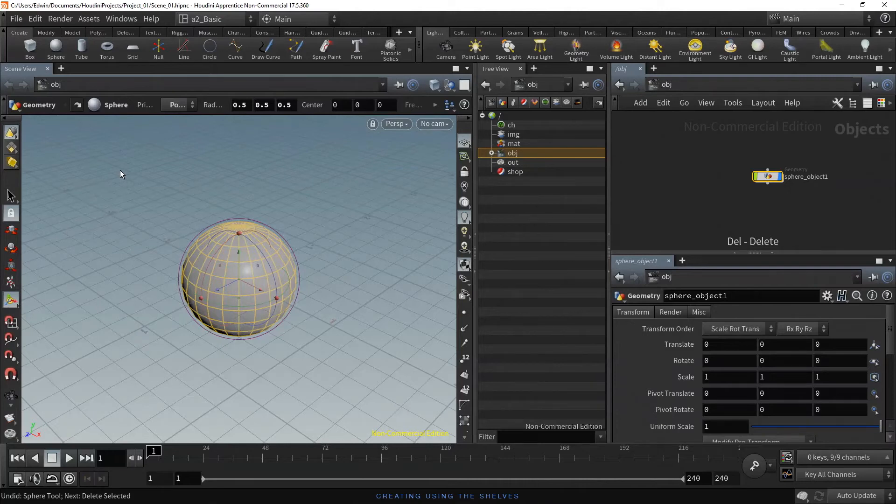
key("Delete")
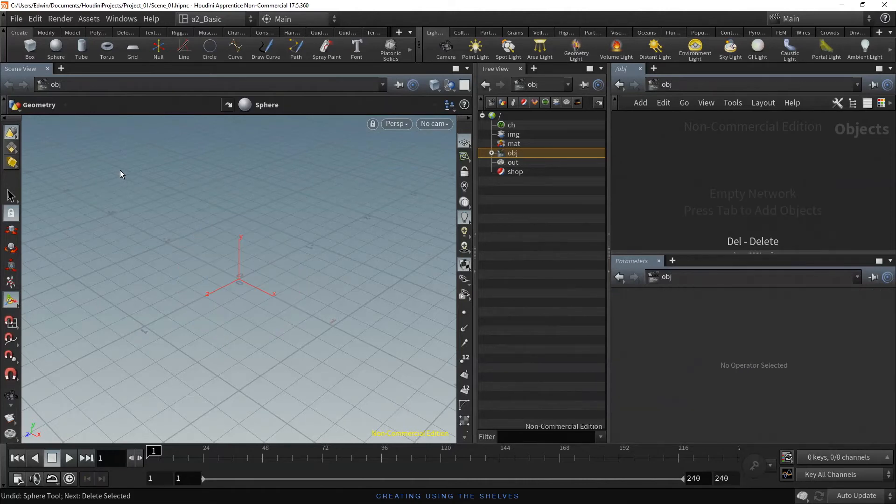
- Create a sphere at the world origin and set its X, Y and Z radii to 0.7
left_click(56, 46)
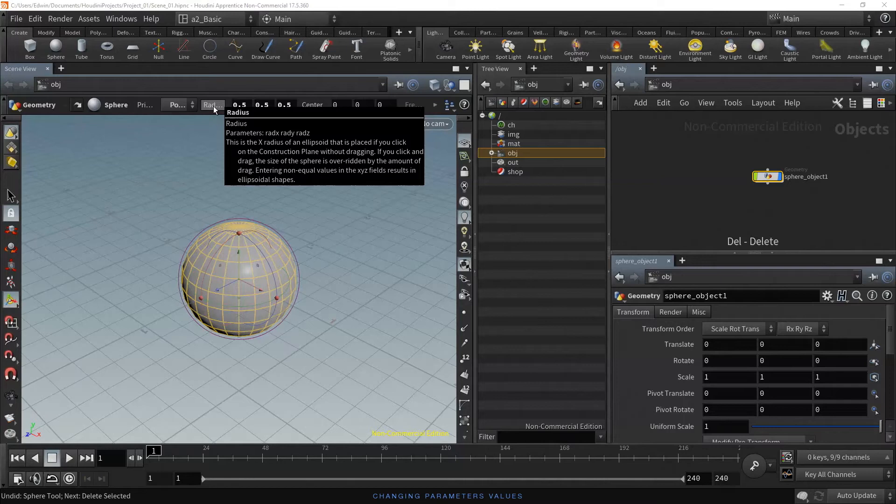
mouse_move(247, 105)
left_mouse_down()
mouse_move(223, 108)
mouse_move(252, 106)
left_mouse_up()
type("0.")
key("Return")
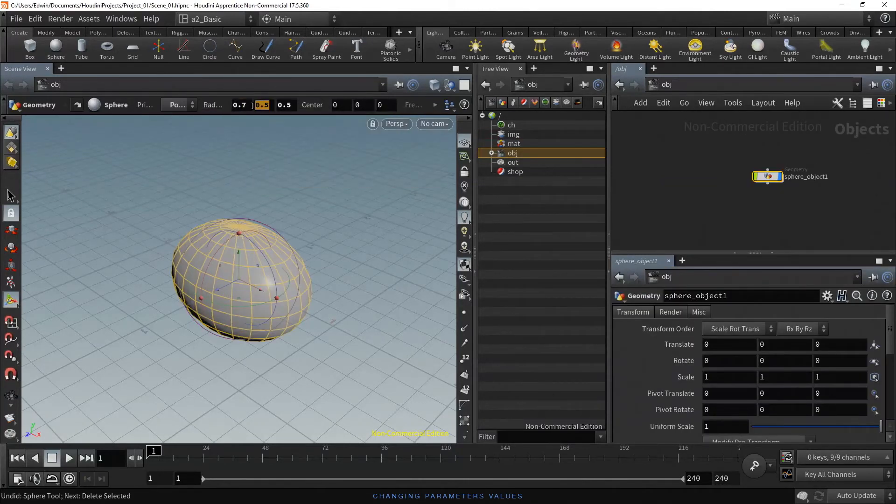
type("0.7")
key("Return")
left_click_drag(294, 105, 274, 106)
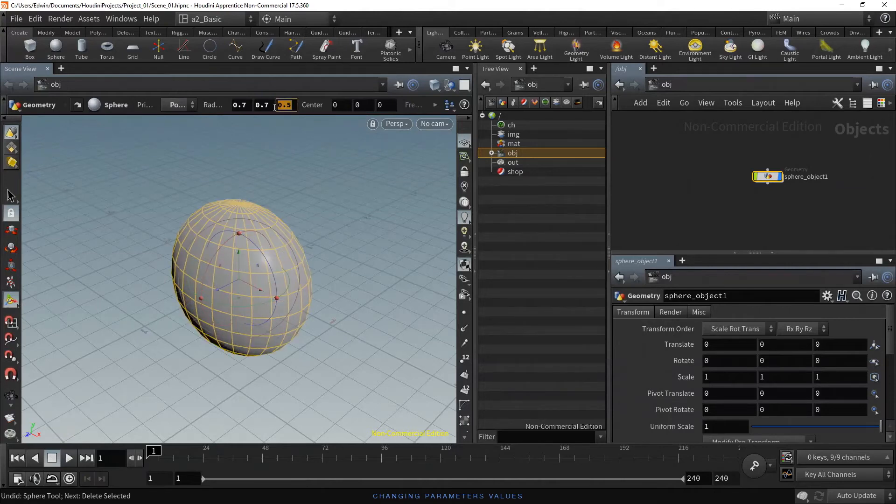
type("0.7")
key("Return")
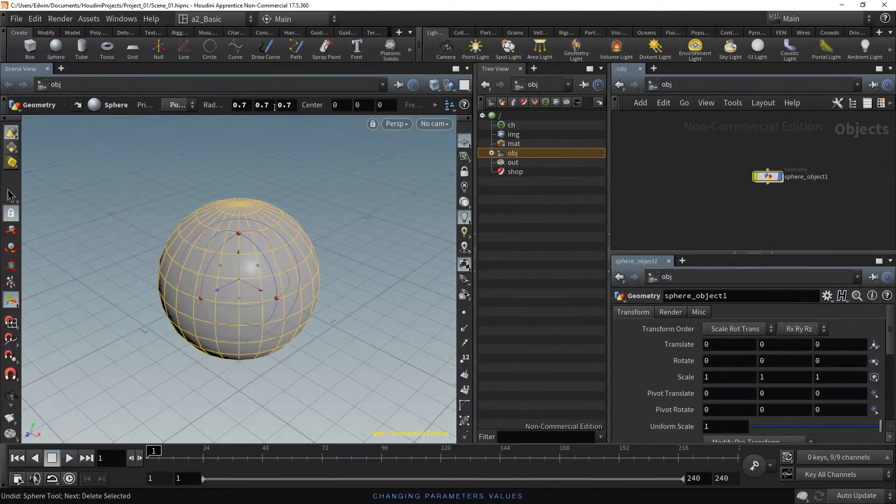
- Lower the sphere's Z, Y and X radii to 0.5, one after another
left_click(294, 106)
scroll(294, 105, "down", 1)
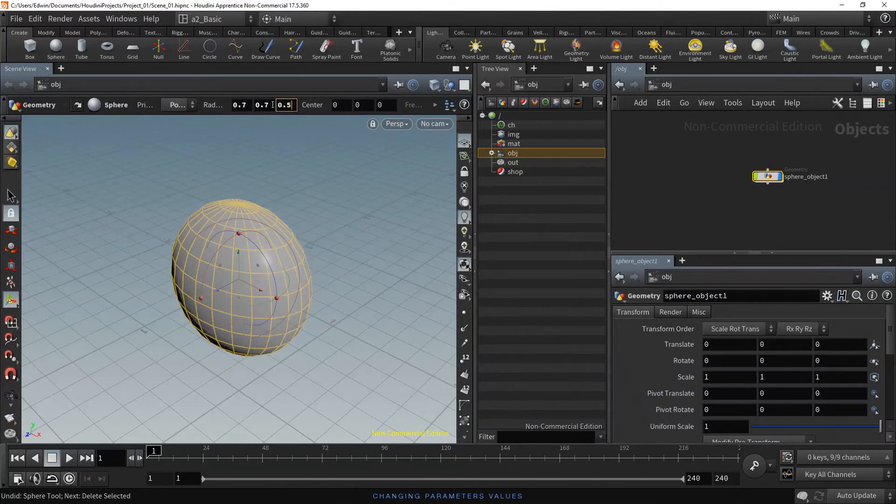
left_click(270, 105)
scroll(271, 105, "down", 1)
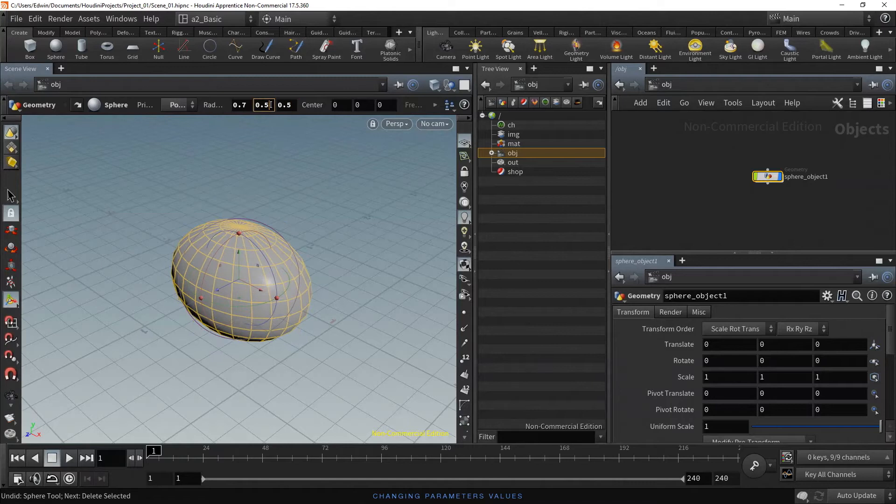
left_click(248, 105)
scroll(247, 105, "down", 2)
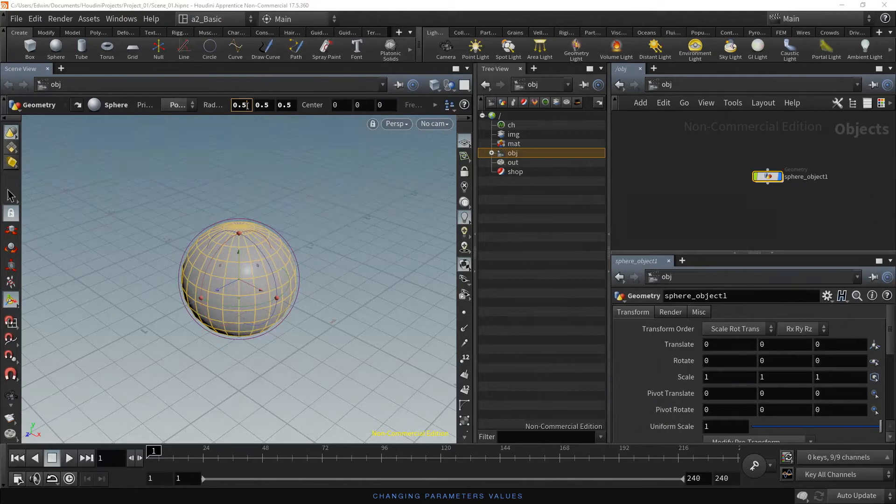
- Try the value ladder on the sphere's Y radius, and use it on all three radii together to set 0.6
mouse_move(266, 105)
middle_mouse_down()
mouse_move(293, 104)
mouse_move(242, 104)
mouse_move(257, 105)
middle_mouse_up()
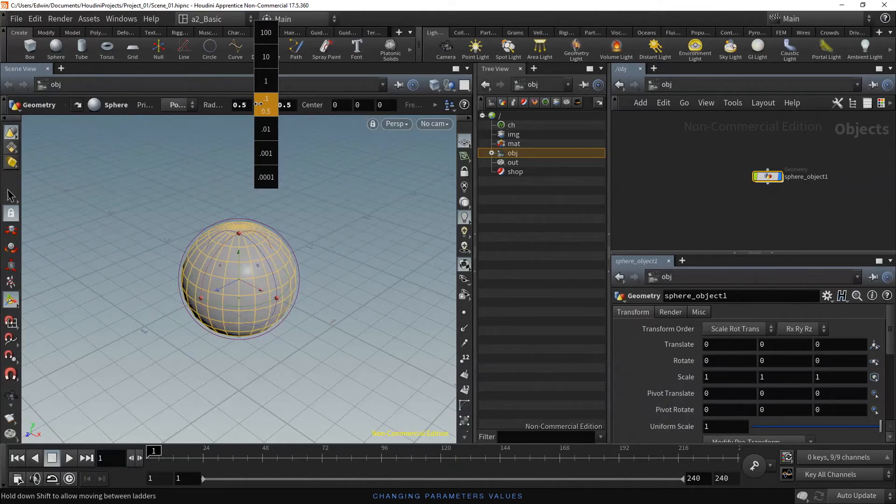
middle_click_drag(258, 103, 272, 154)
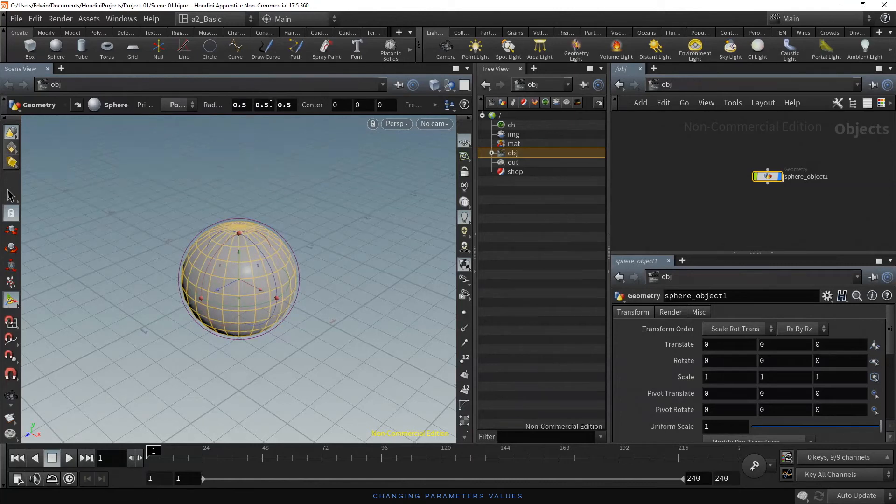
mouse_move(213, 106)
middle_mouse_down()
mouse_move(239, 106)
mouse_move(230, 106)
middle_mouse_up()
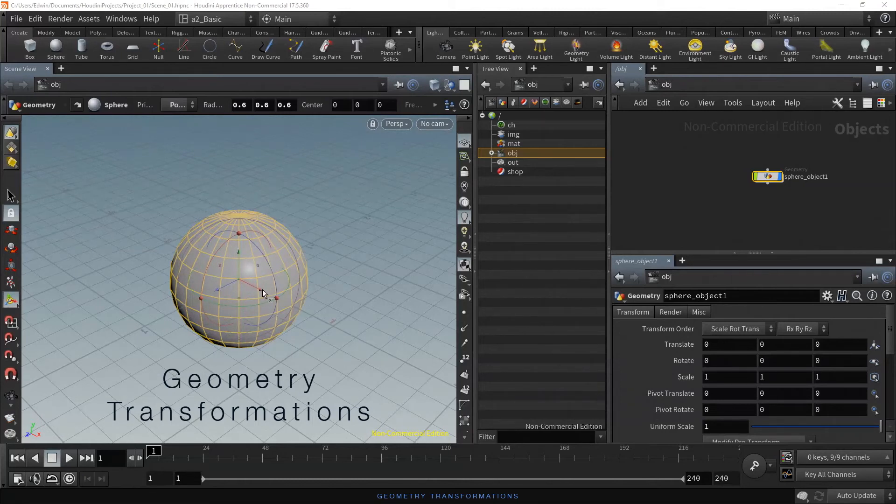
- Use the sphere's handle to move it to about (-0.36, 0.07, -0.10) and rotate it to about 27° in Y
left_click_drag(260, 294, 201, 274)
left_click_drag(220, 239, 211, 219)
key("r")
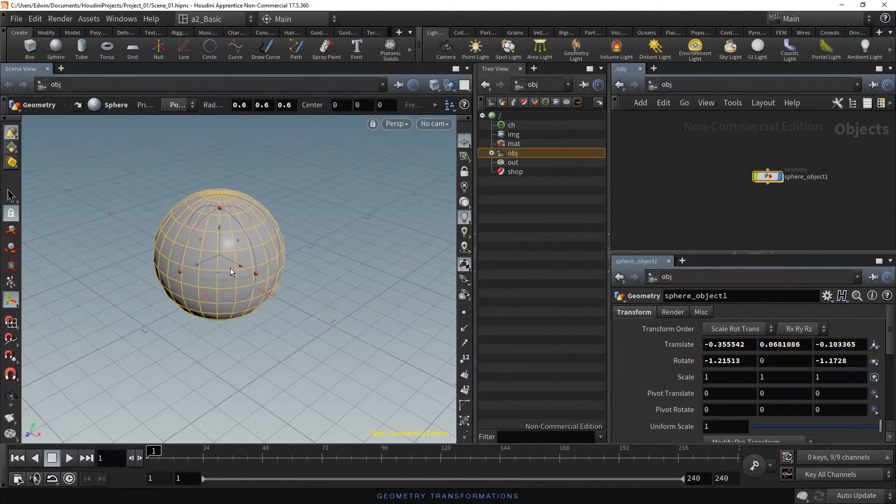
left_click_drag(232, 280, 250, 271)
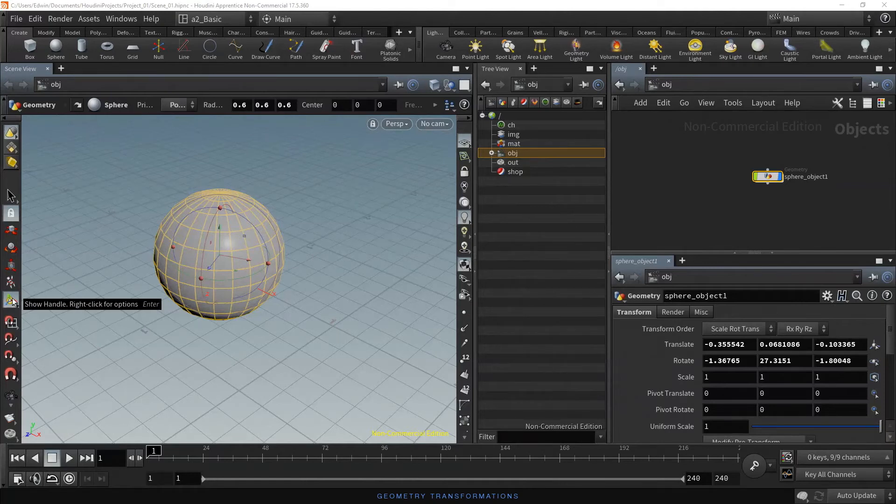
- Use the Move tool to shift the sphere to about (-0.24, 0.07, -0.12), and Rotate to turn it to about (-1.7, 27.3, -3.1)
left_click(10, 230)
left_click_drag(265, 262, 220, 283)
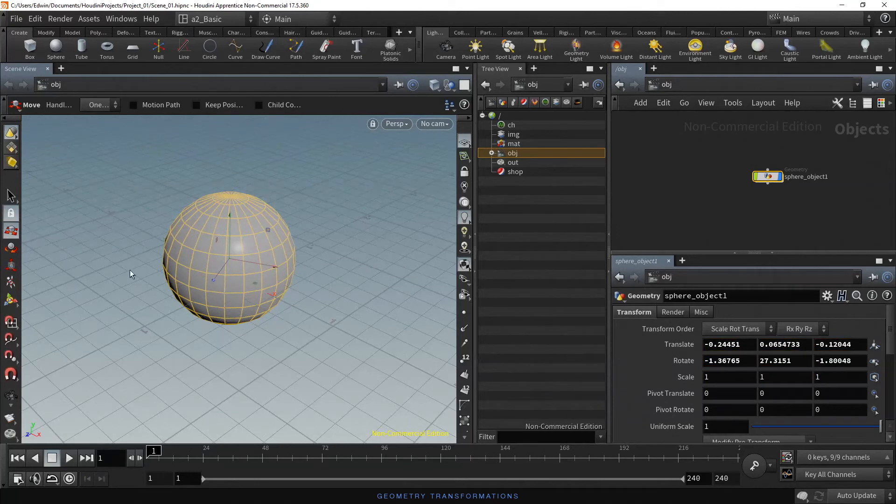
left_click(11, 248)
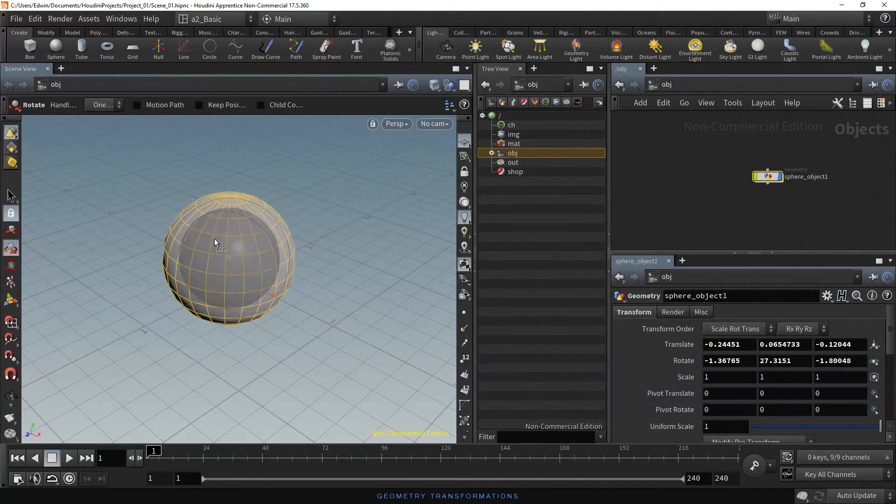
left_click_drag(214, 239, 259, 233)
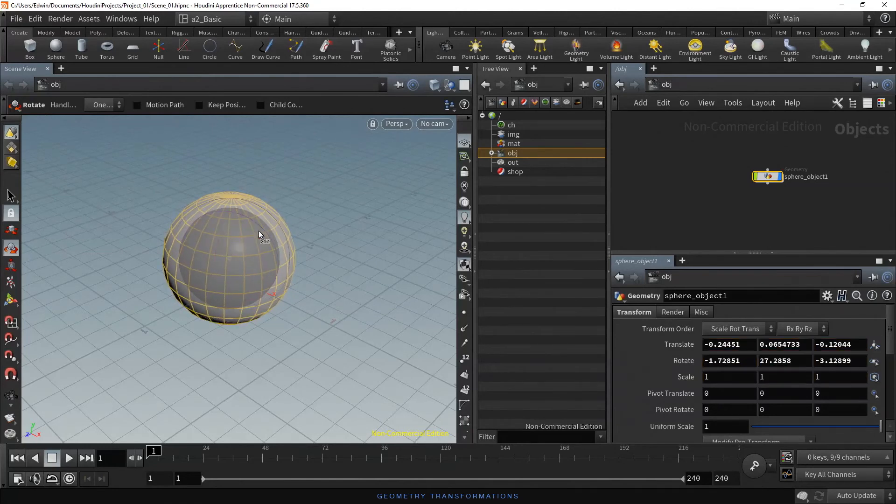
- Use the Scale tool to scale the sphere to about 1.30 in X, 1.26 in Y and 1.02 in Z
left_click(15, 269)
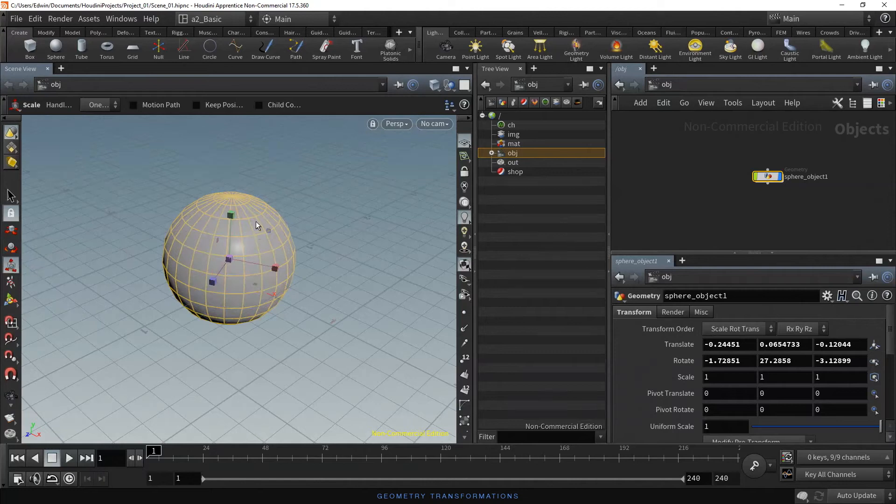
left_click_drag(230, 215, 231, 204)
mouse_move(275, 271)
left_mouse_down()
mouse_move(296, 274)
mouse_move(275, 272)
left_mouse_up()
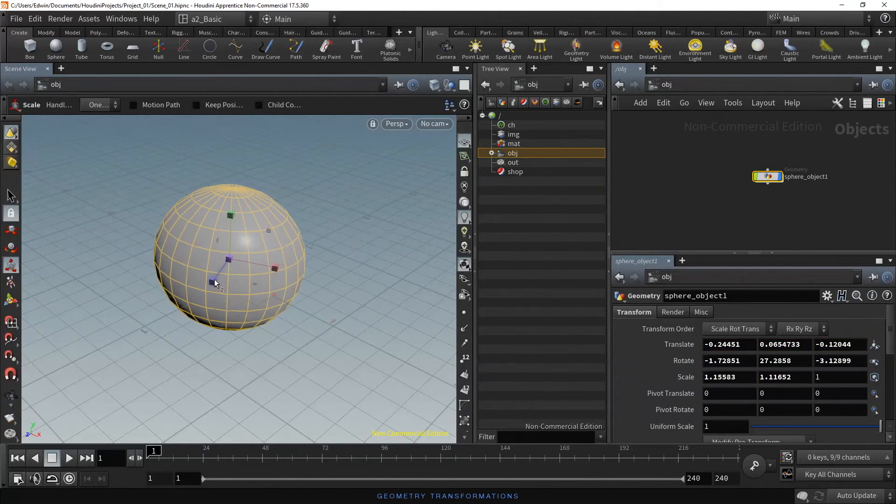
mouse_move(213, 282)
left_mouse_down()
mouse_move(204, 292)
mouse_move(217, 282)
left_mouse_up()
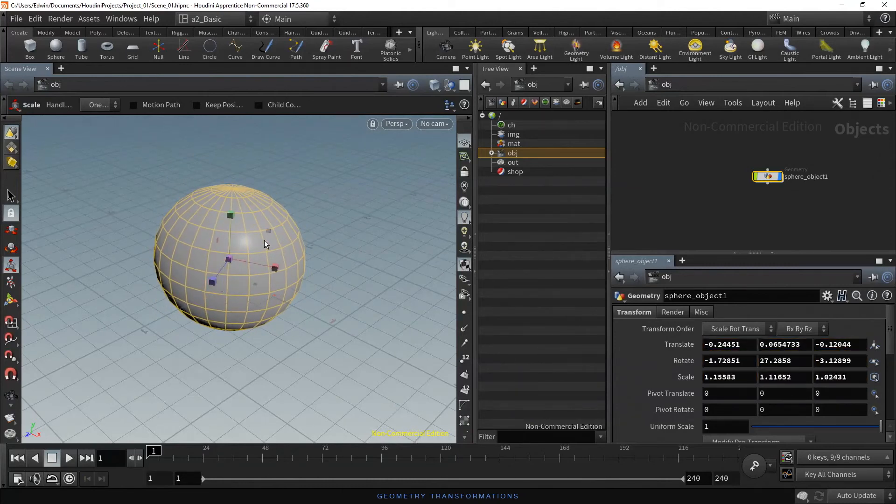
mouse_move(269, 231)
left_mouse_down()
mouse_move(281, 225)
mouse_move(273, 227)
left_mouse_up()
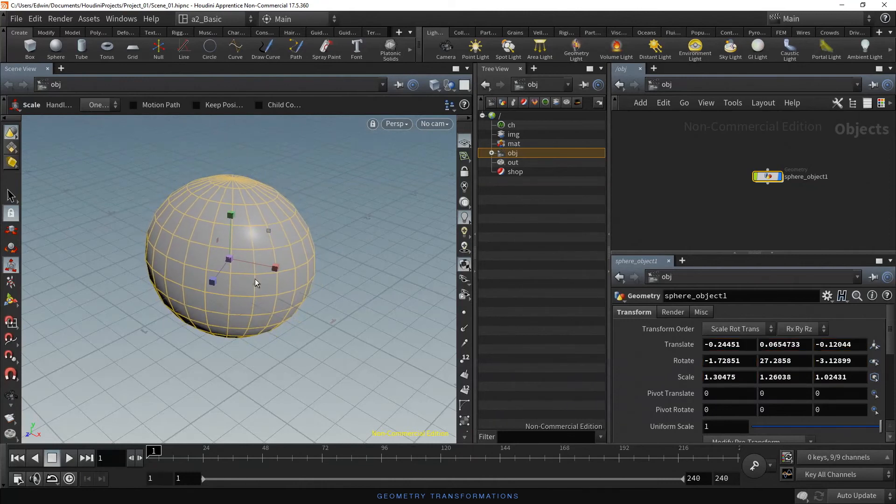
- Scale the sphere in the XZ plane to about 1.43 in X and 1.12 in Z, and return to its handle
mouse_move(254, 284)
left_mouse_down()
mouse_move(267, 303)
mouse_move(256, 287)
left_mouse_up()
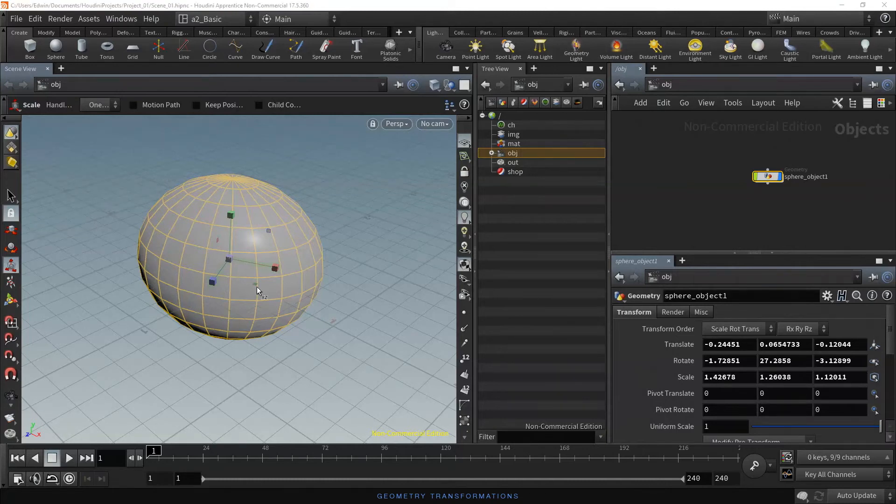
left_click(11, 196)
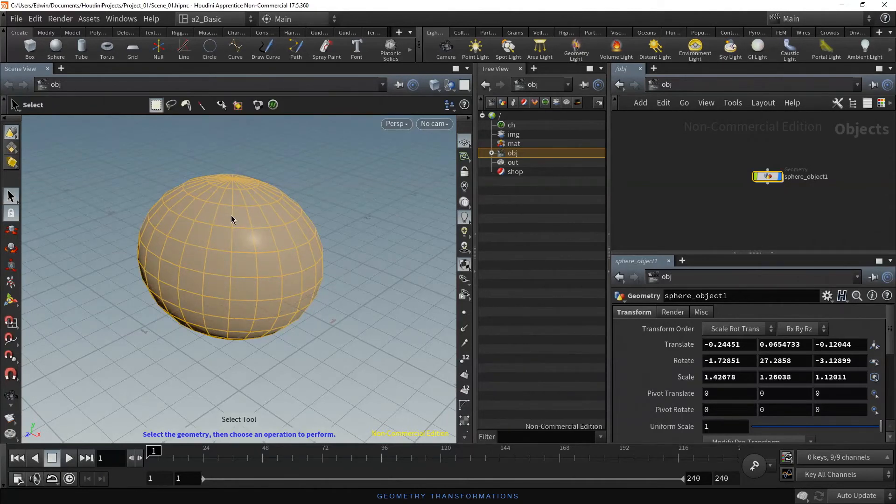
key("Return")
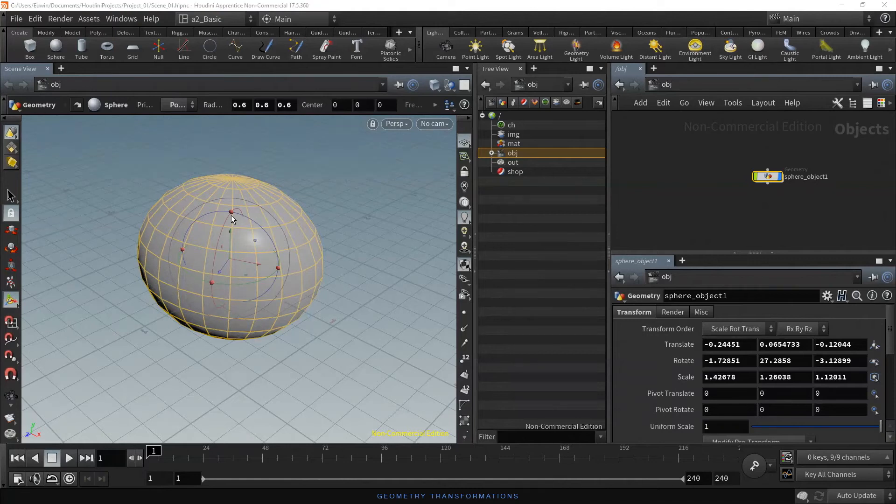
- Apply the Subdivide polygon tool to the selected sphere
left_click(98, 33)
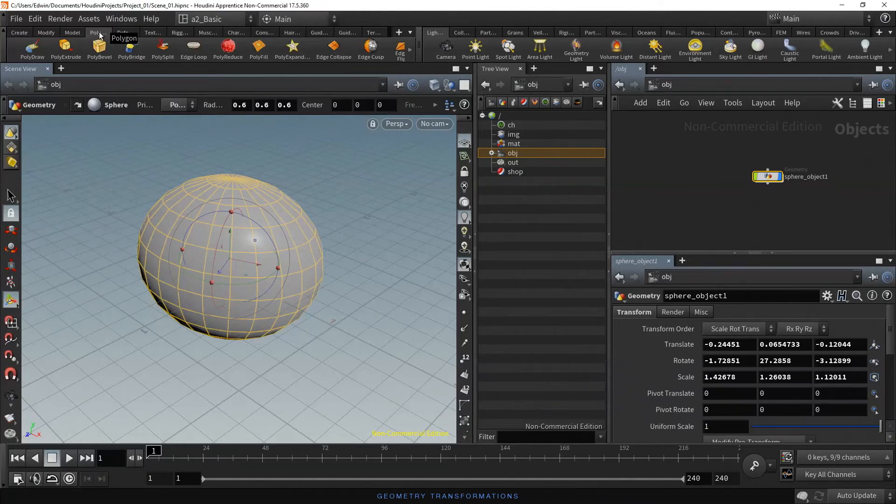
left_click(409, 49)
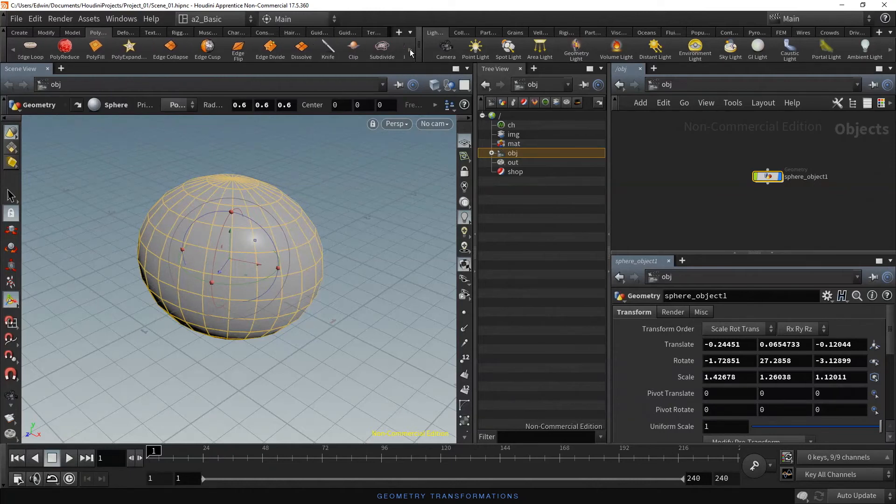
left_click(387, 52)
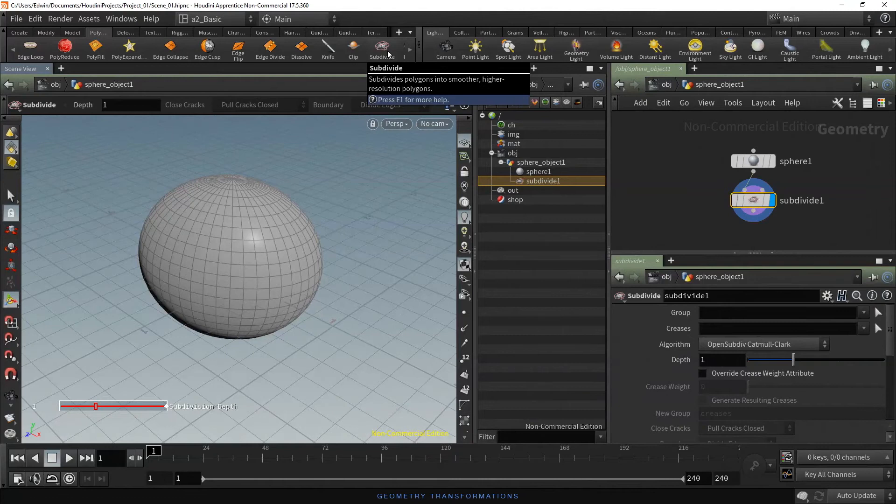
- Try subdivision depths of 2 and 3 on the sphere
left_click(117, 105)
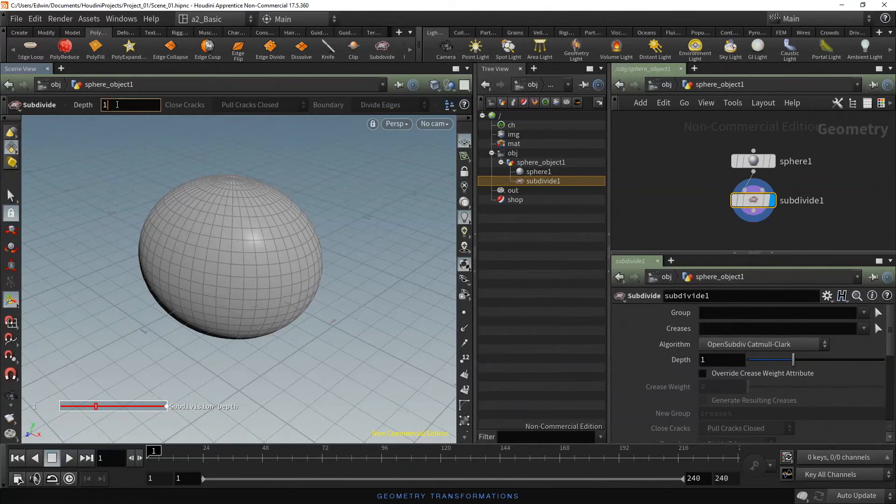
key("BackSpace")
type("2")
key("Return")
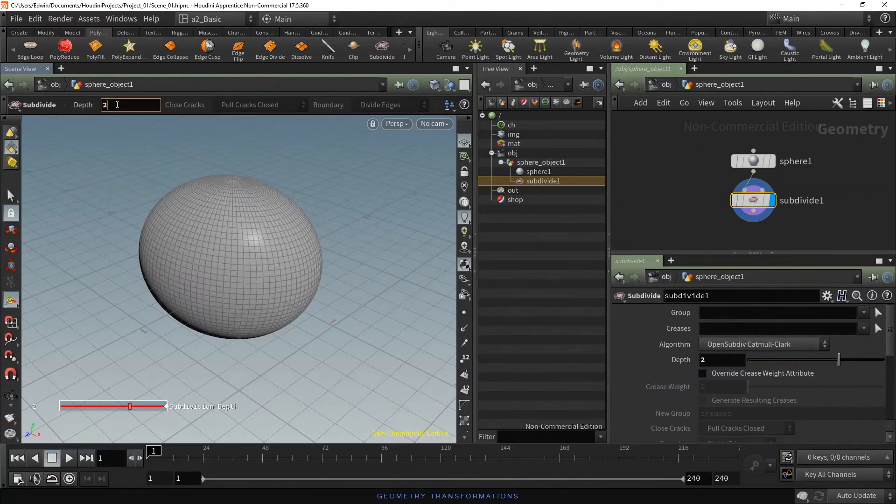
key("BackSpace")
type("3")
key("Return")
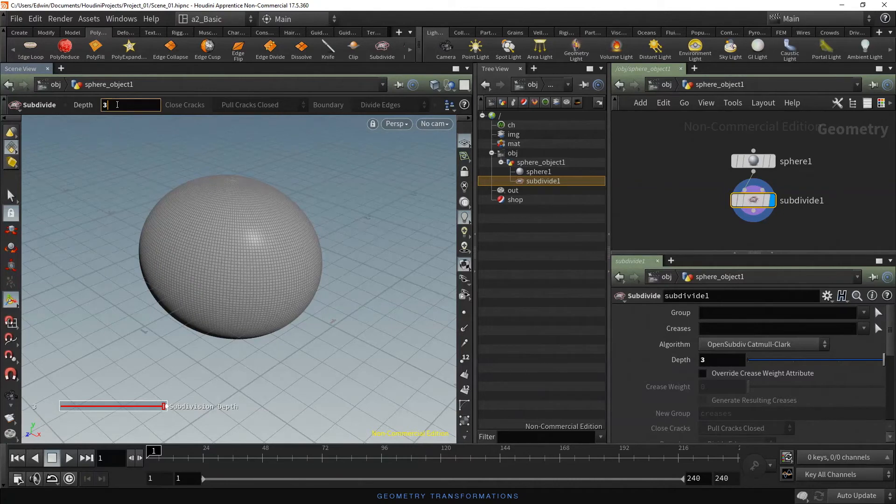
- Lower the subdivision depth to 2 and back to 1
key("BackSpace")
type("2")
key("Return")
key("BackSpace")
type("1")
key("Return")
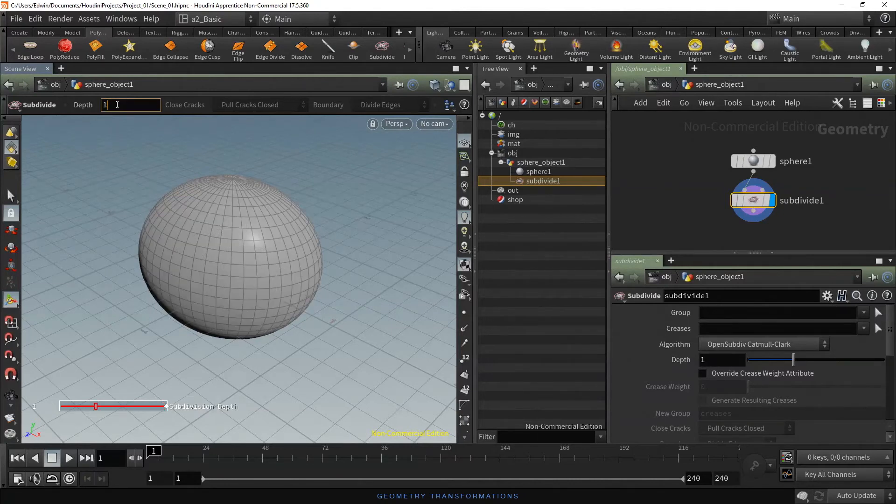
key("Up")
key("Down")
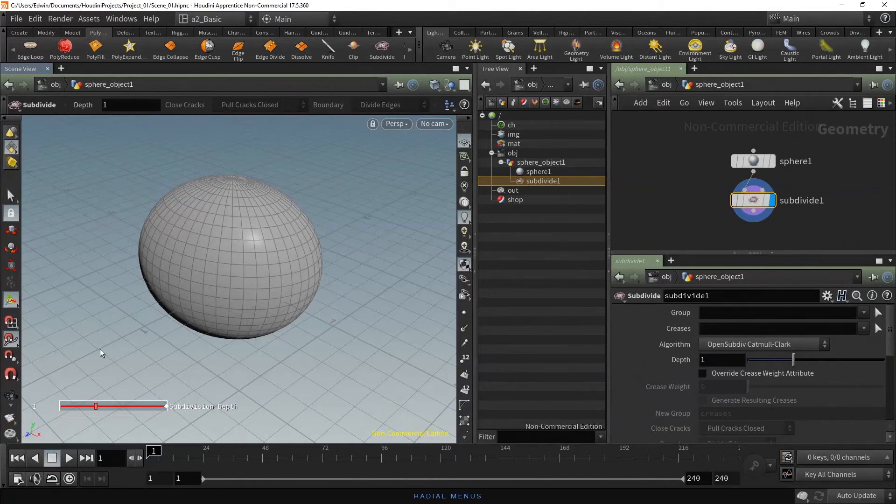
- Examine the options of the Snapping radial menu and dismiss it
key("x")
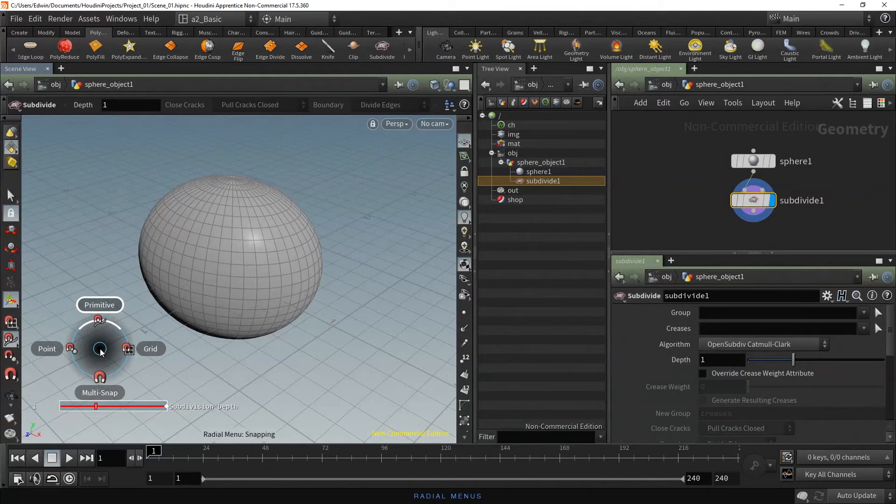
key("Escape")
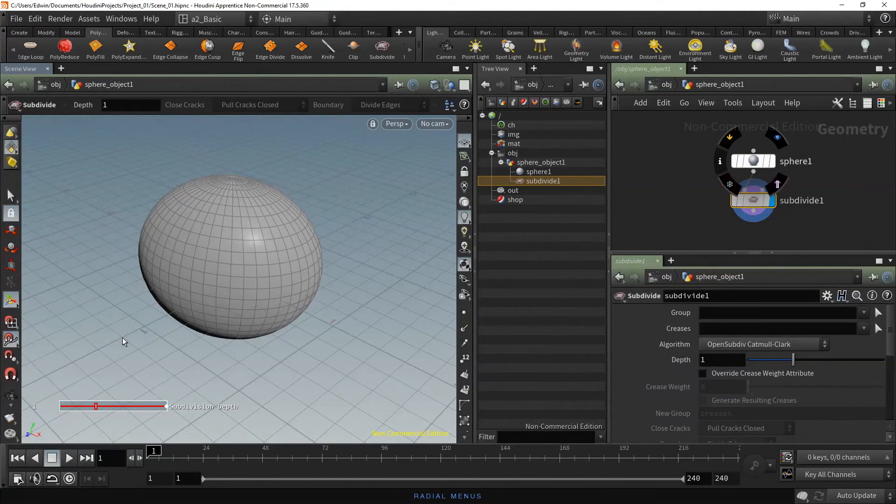
- Create a second sphere beside the first at about (0.82, -0.40, -0.49), and undo its creation
key("c")
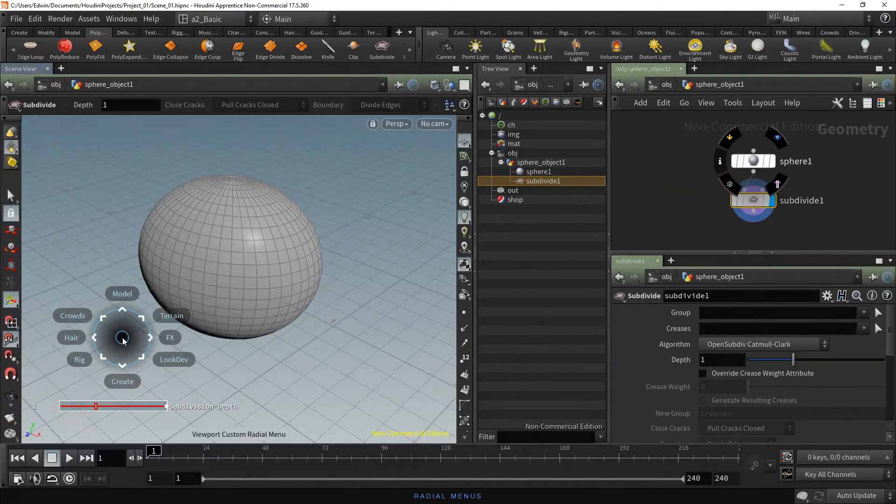
left_click(121, 380)
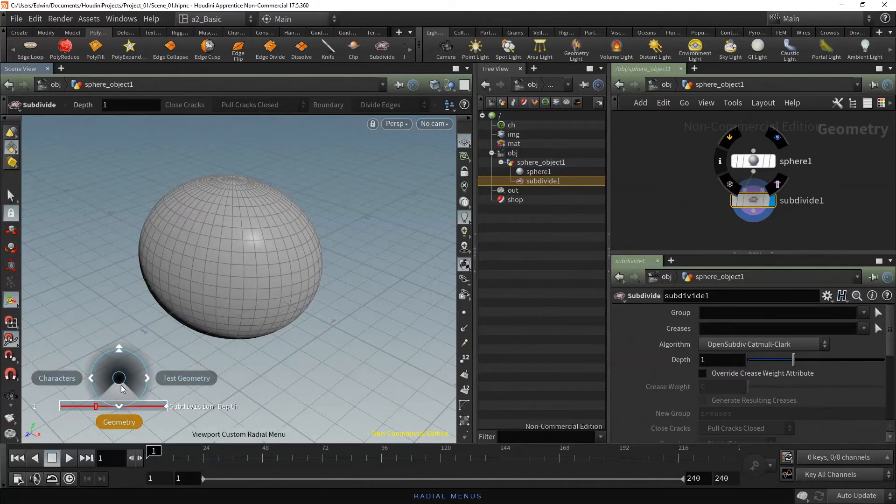
left_click(121, 417)
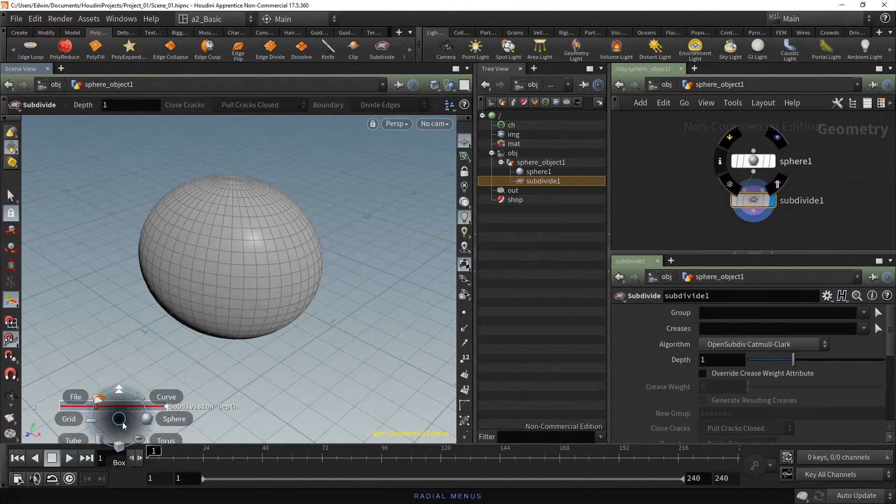
left_click(175, 420)
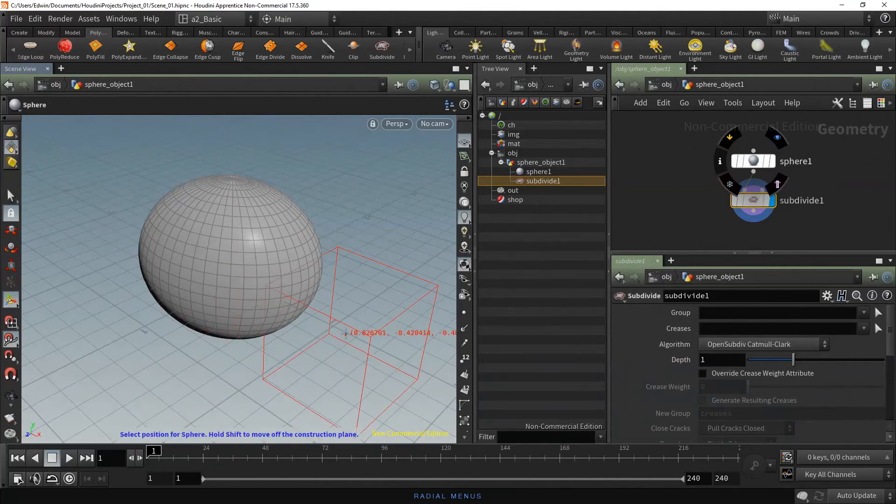
left_click(345, 331)
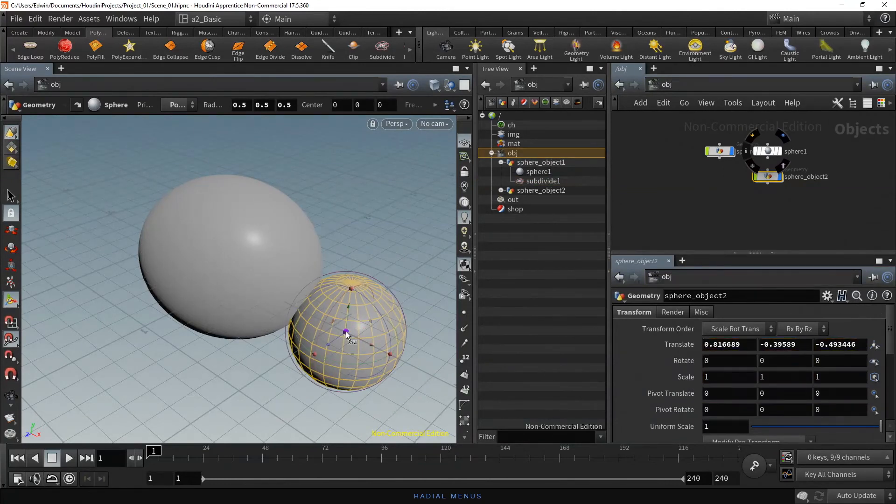
key("ctrl+z")
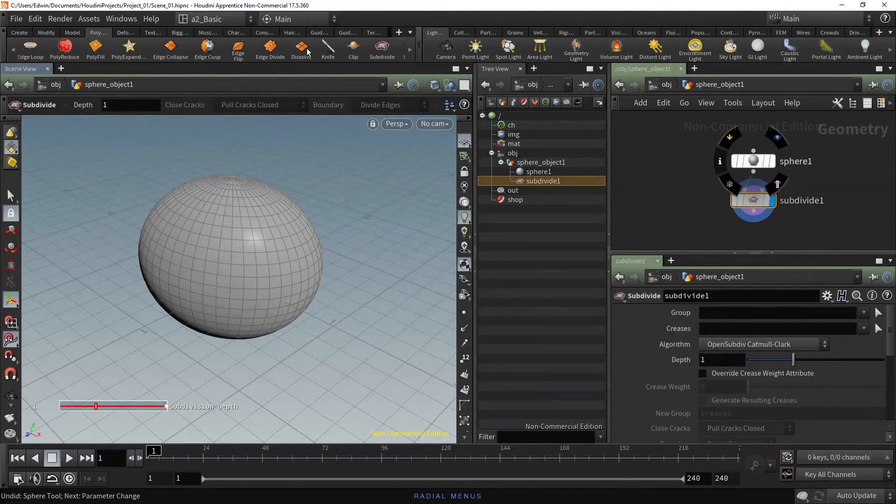
- Examine which radial menu sets are available, keeping Main as the current one
left_click(297, 21)
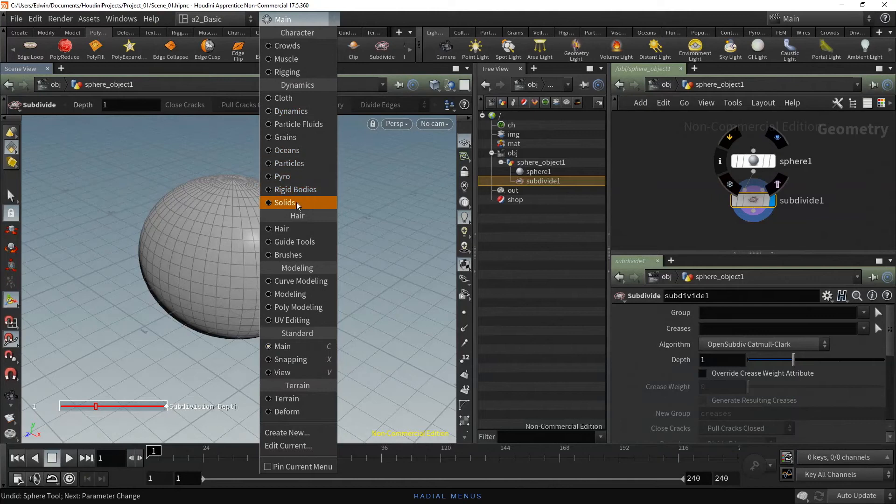
left_click(301, 23)
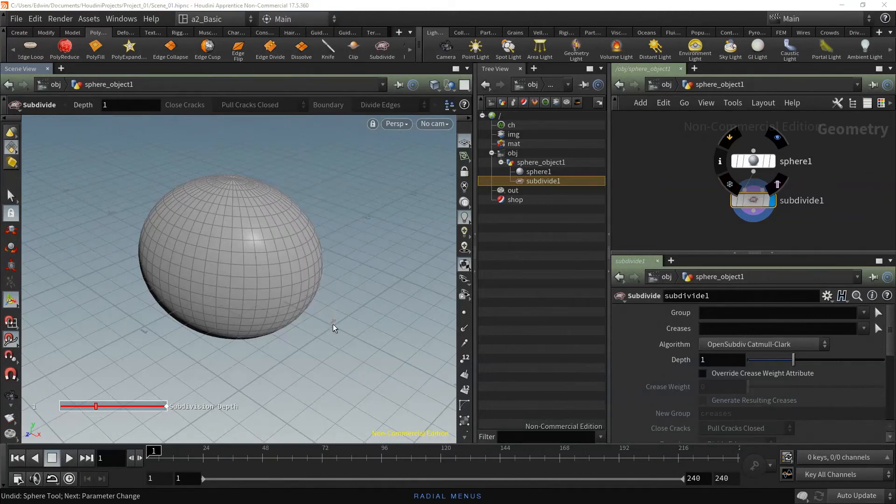
key("c")
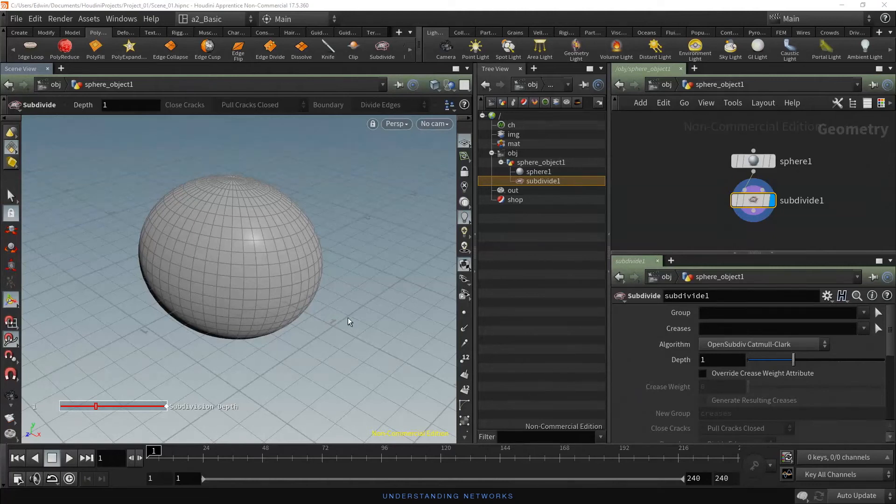
- Go up to the obj network and select sphere_object1 to examine its transform parameters
left_click(514, 154)
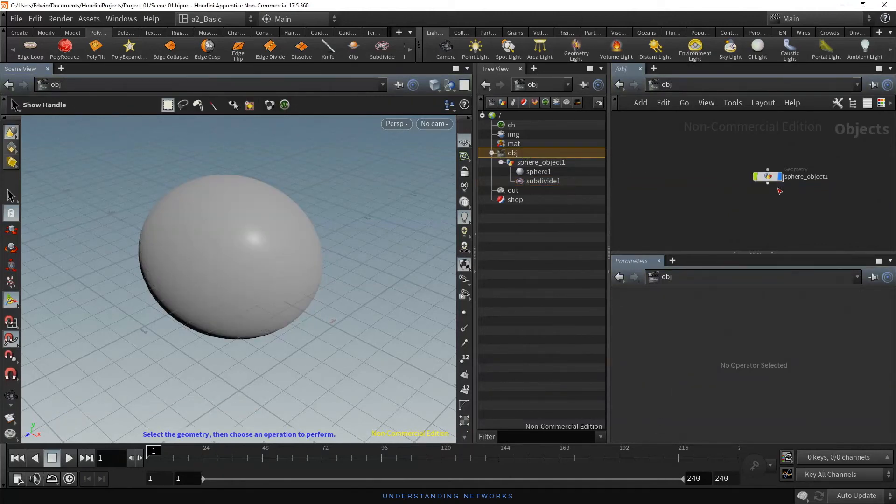
left_click(768, 177)
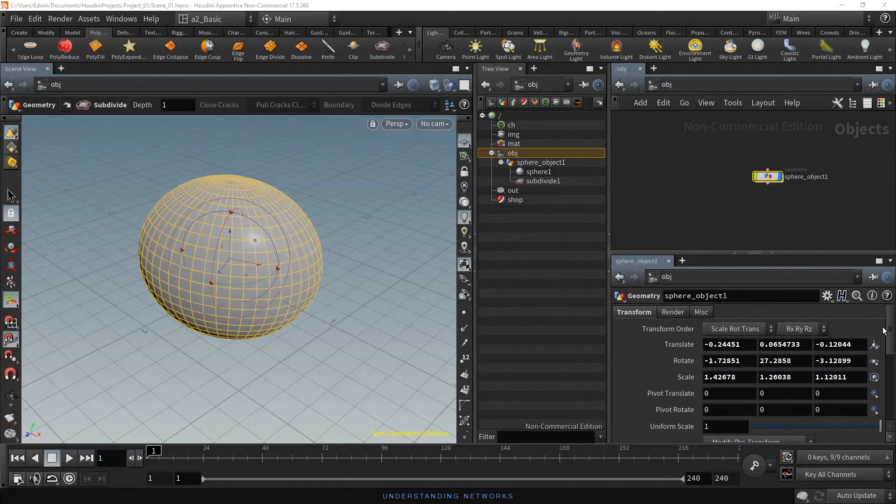
mouse_move(892, 331)
left_mouse_down()
mouse_move(891, 371)
mouse_move(891, 324)
left_mouse_up()
- Rename the sphere_object1 geometry node as object_Container
double_click(825, 177)
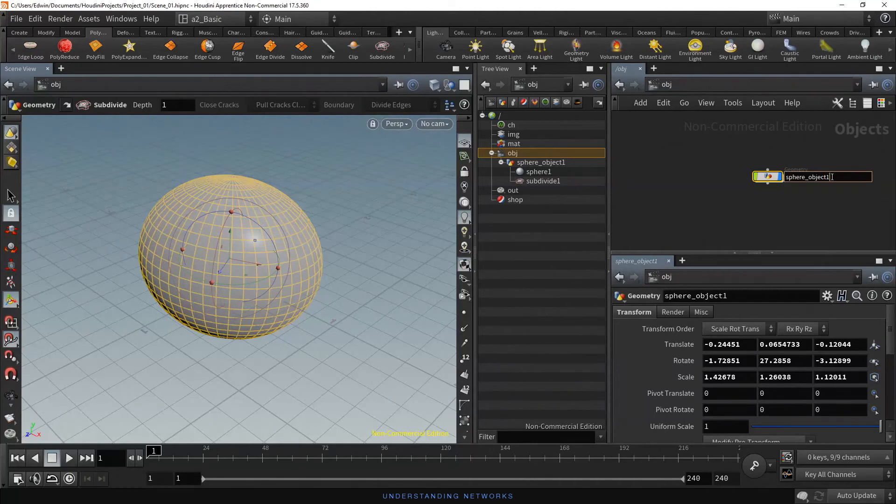
left_click_drag(832, 177, 756, 181)
type("objec")
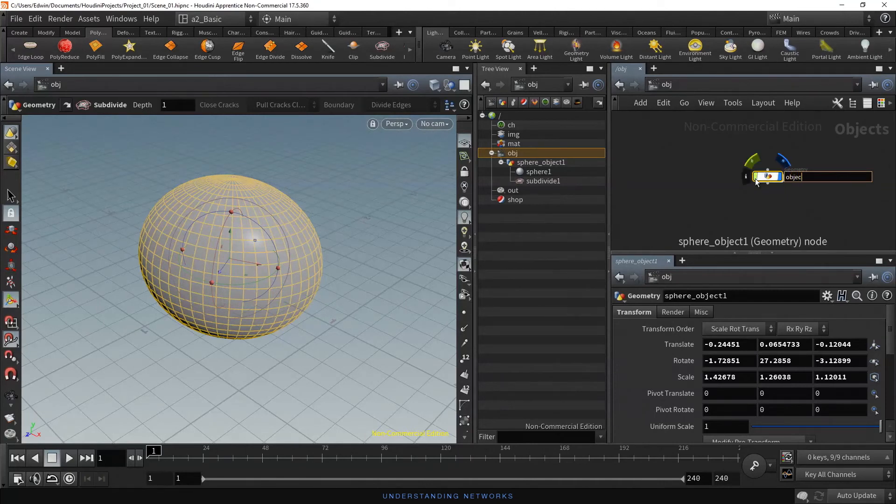
type("t_Container")
key("Return")
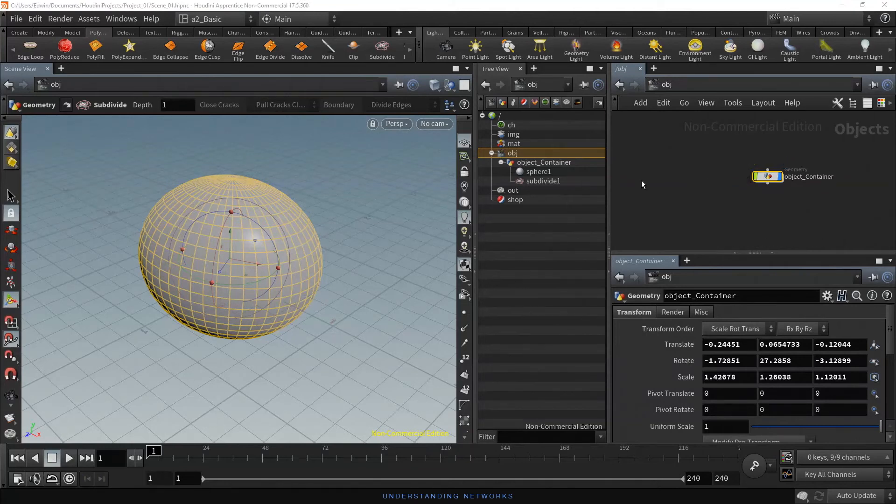
- Go through object_Container and its sphere1 and subdivide1 nodes in the scene hierarchy
left_click(551, 162)
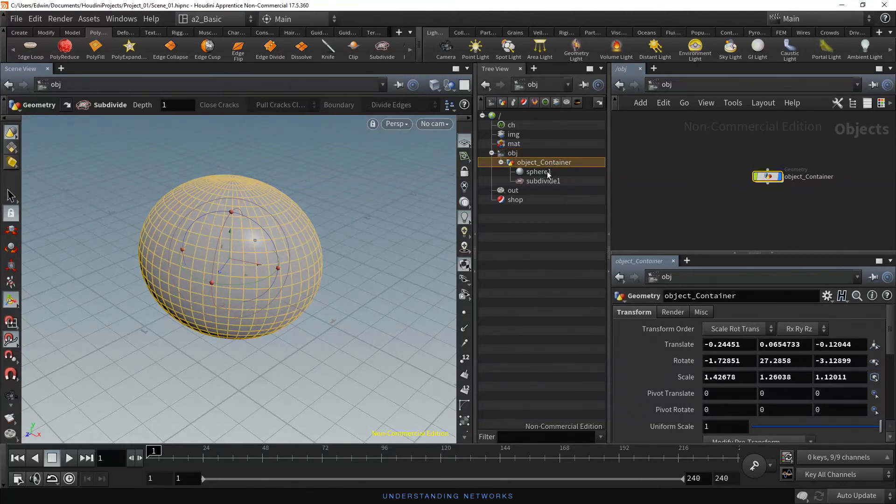
left_click(541, 171)
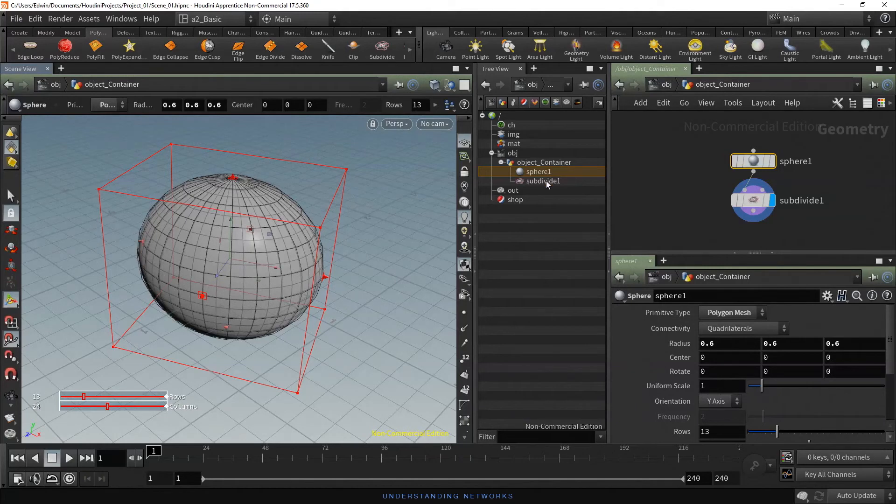
left_click(548, 183)
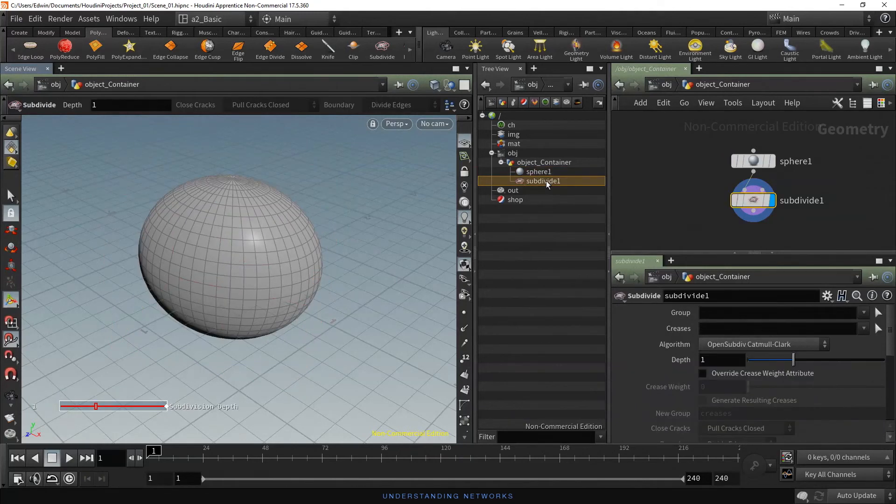
- Select sphere1 and subdivide1 in the container's network, and examine the full parameters of each node
left_click(755, 161)
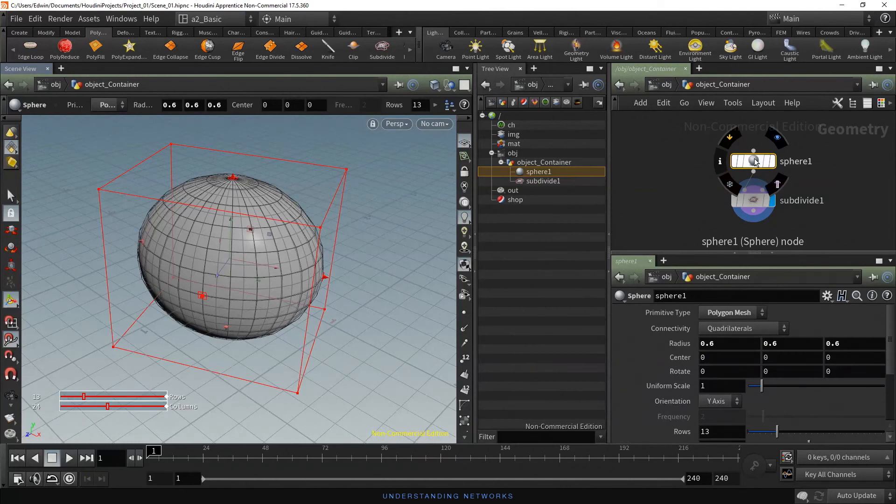
scroll(770, 373, "down", 3)
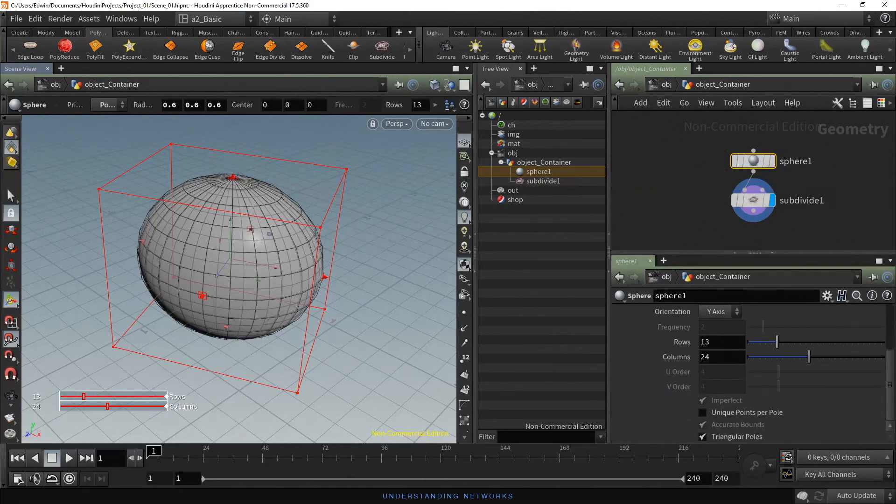
scroll(892, 327, "up", 3)
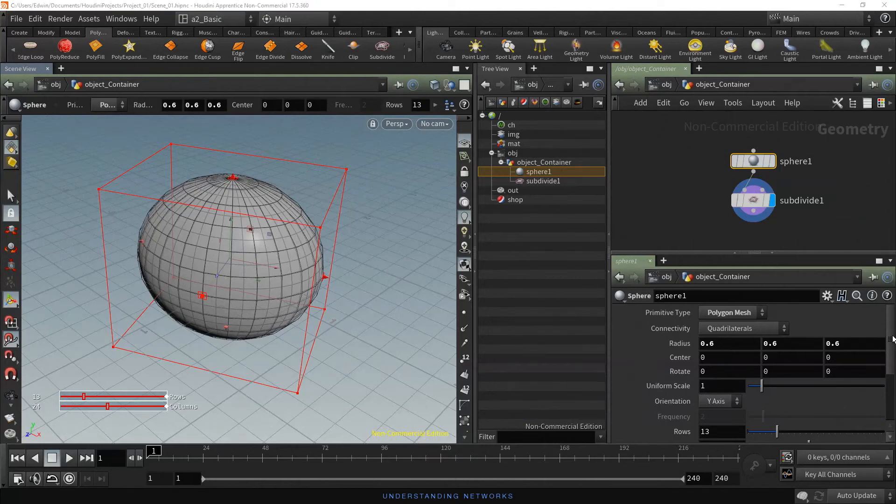
left_click(754, 203)
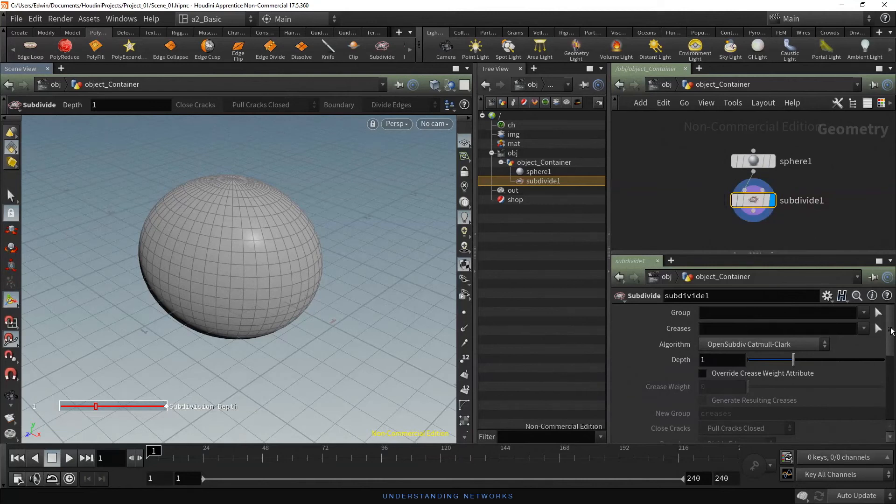
scroll(890, 335, "down", 5)
scroll(892, 333, "up", 5)
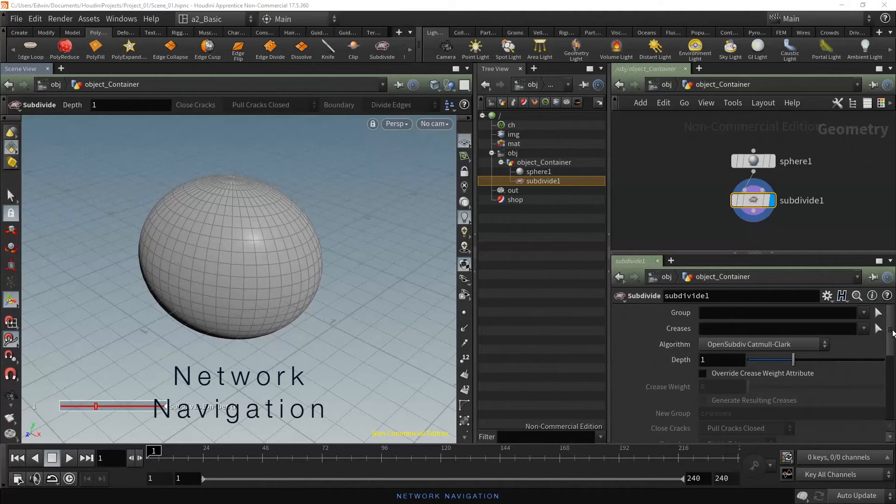
- Return to the obj network, select object_Container and save the scene
left_click(519, 152)
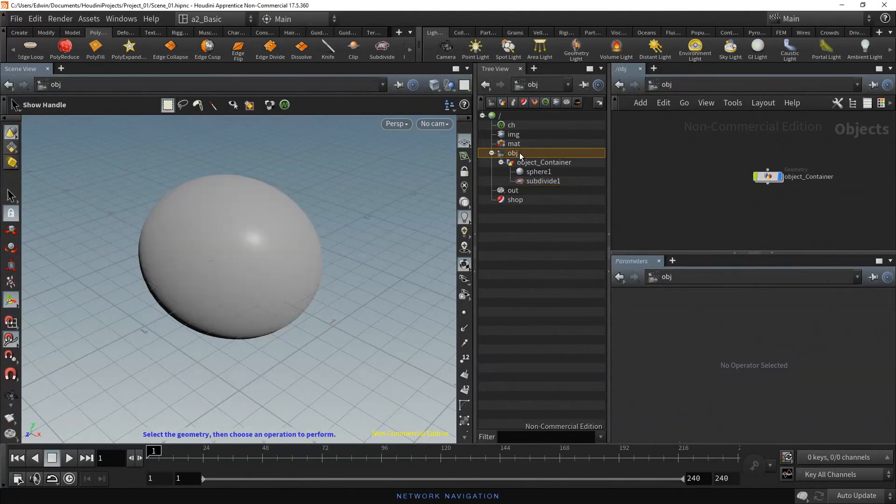
left_click(768, 178)
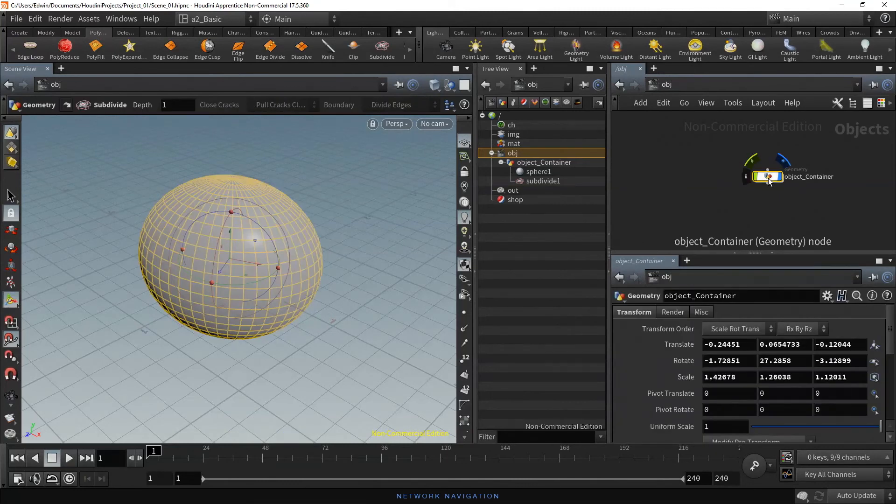
key("ctrl+s")
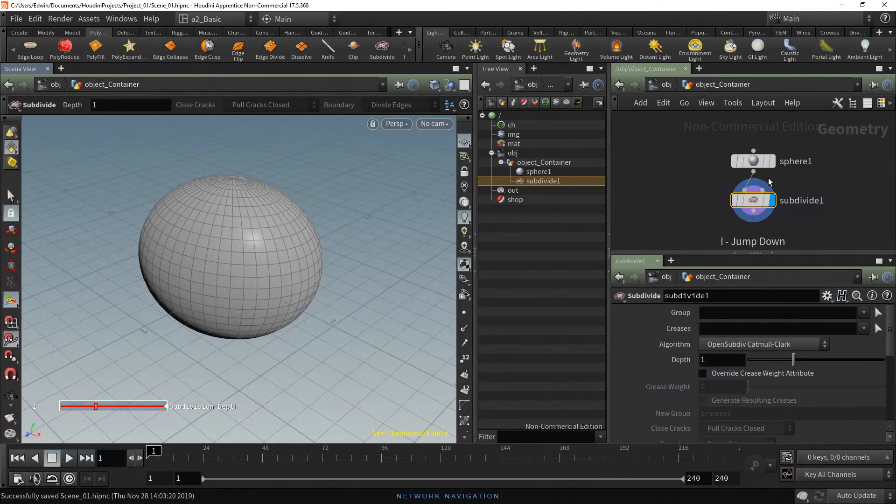
- Move up and down between the obj network and the inside of object_Container, ending inside the container
key("u")
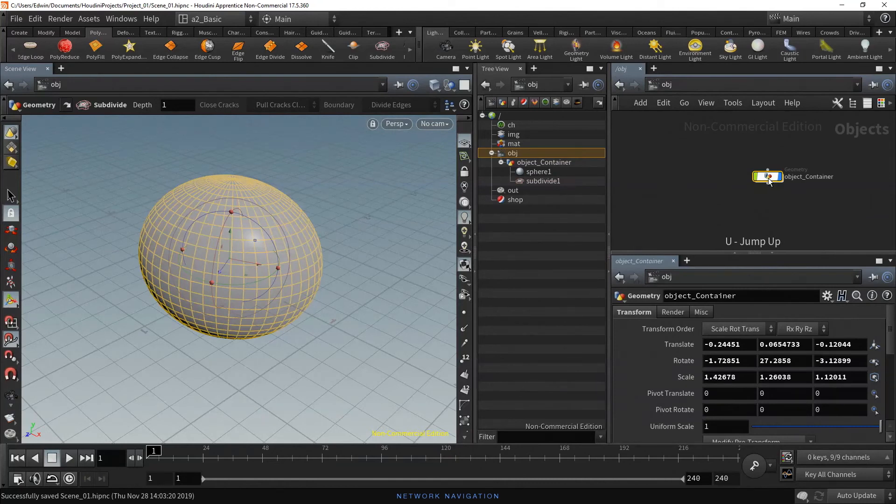
key("i")
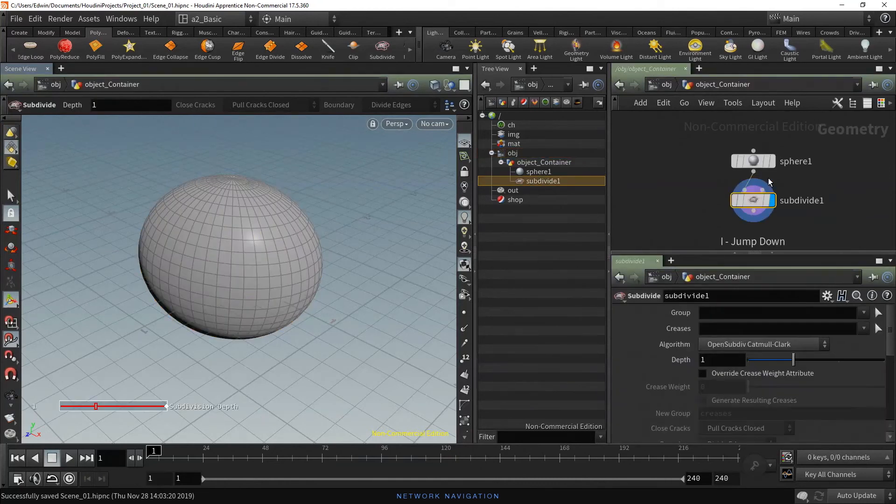
key("u")
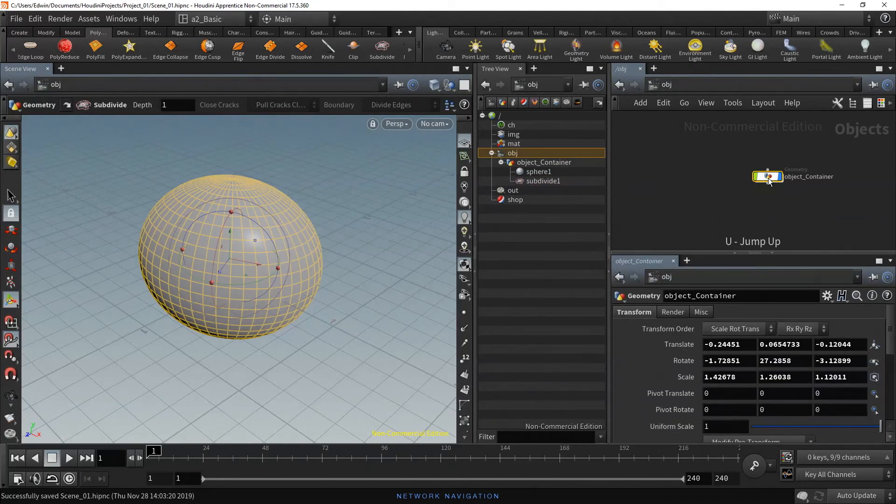
double_click(768, 177)
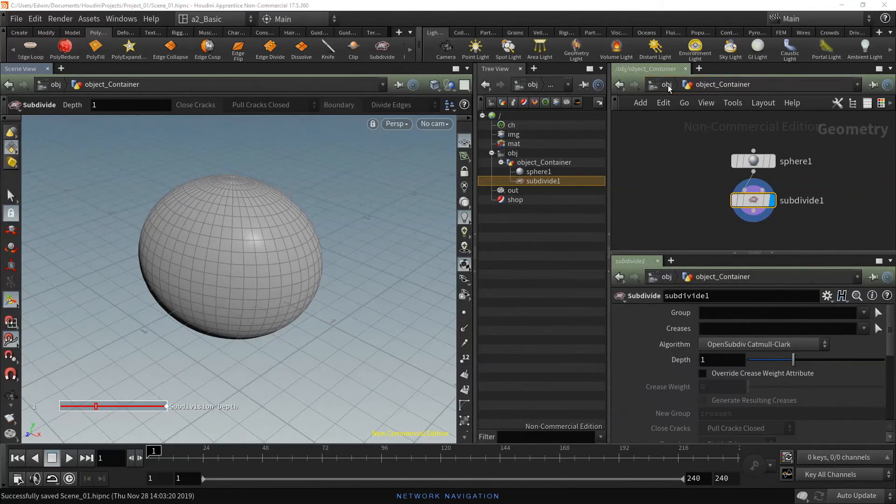
- Switch the network path from obj to the mat network and back to obj
left_click(667, 86)
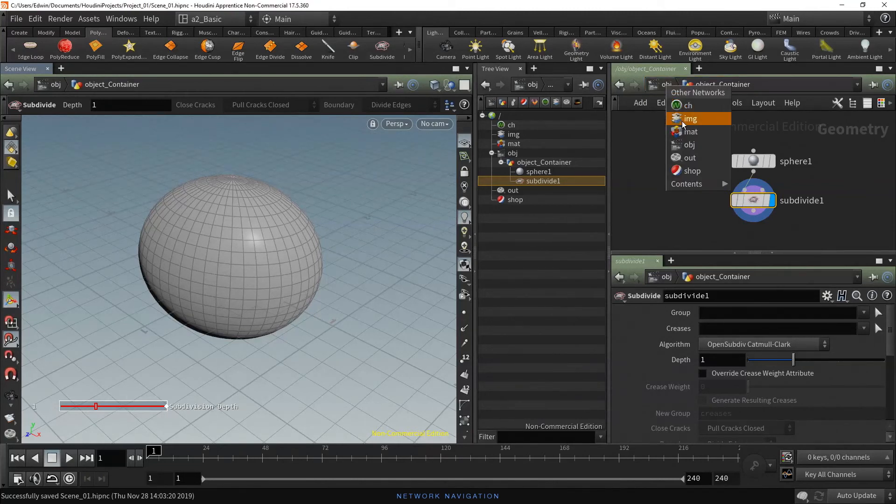
left_click(690, 131)
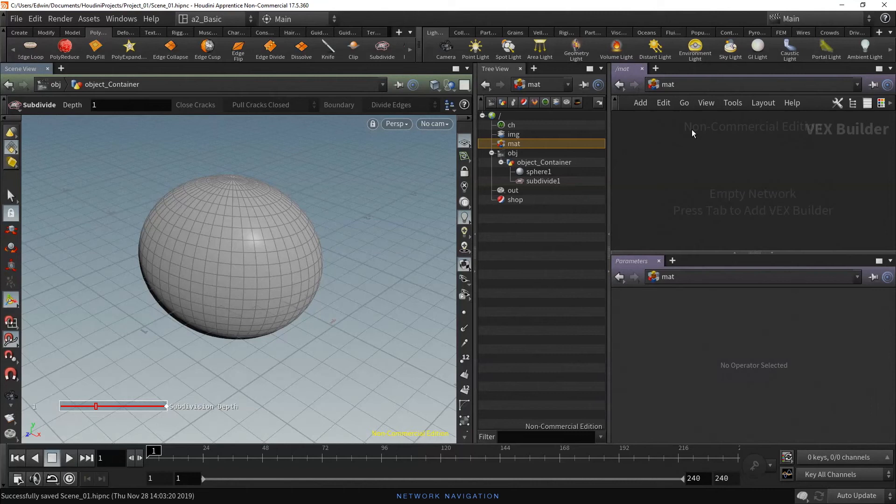
left_click(667, 86)
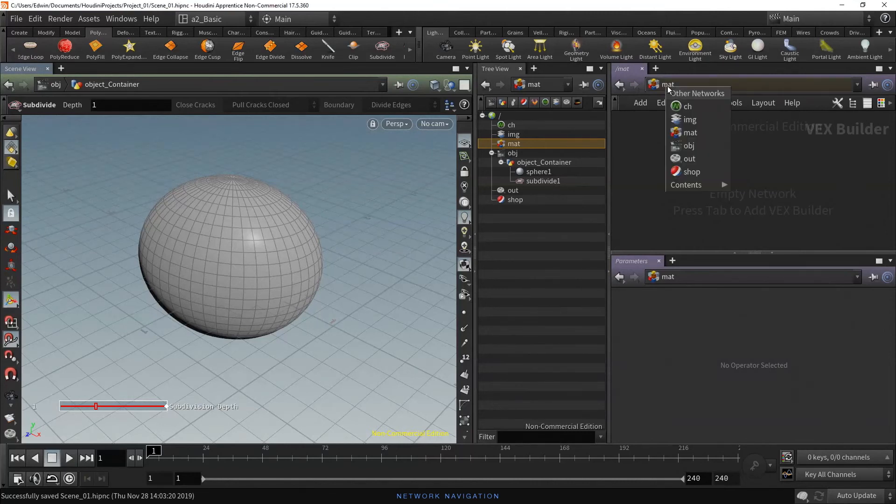
left_click(689, 146)
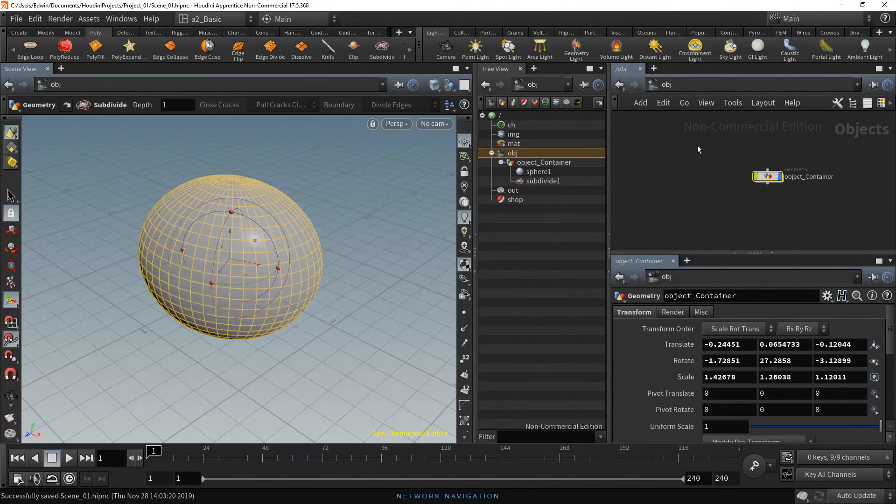
- Enter object_Container through the contents listed in the obj network path, and return to the obj level
left_click(668, 86)
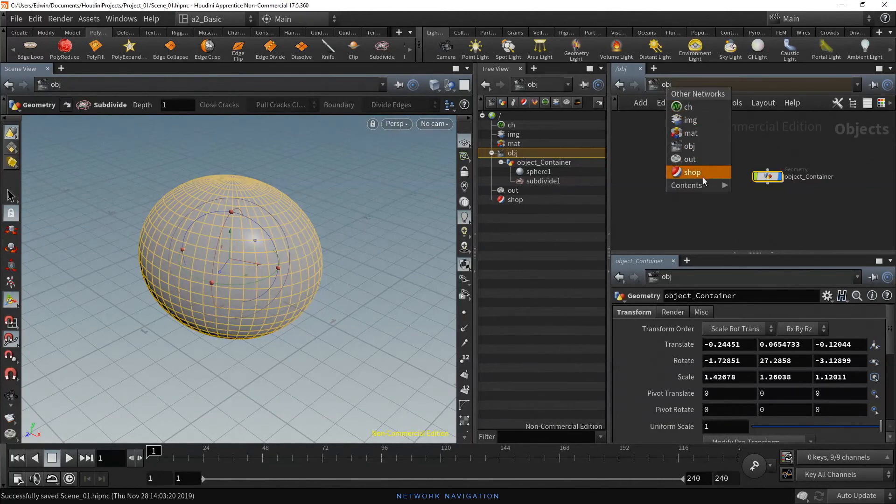
mouse_move(705, 185)
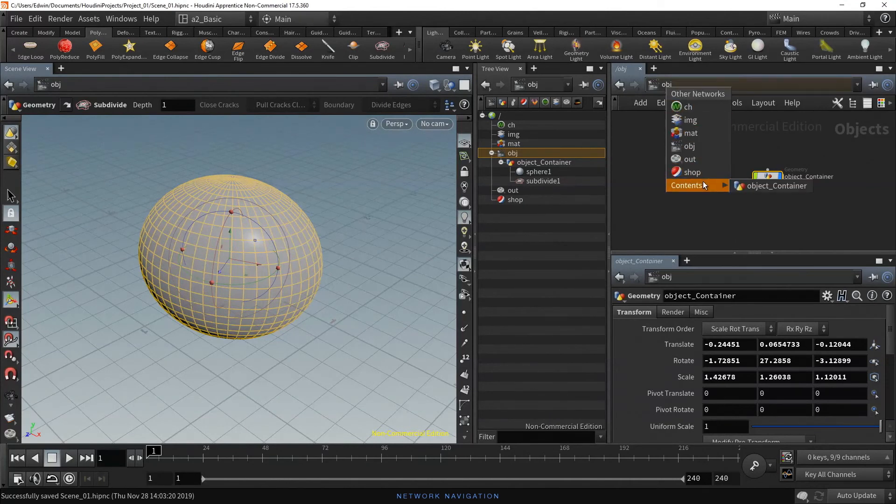
left_click(774, 186)
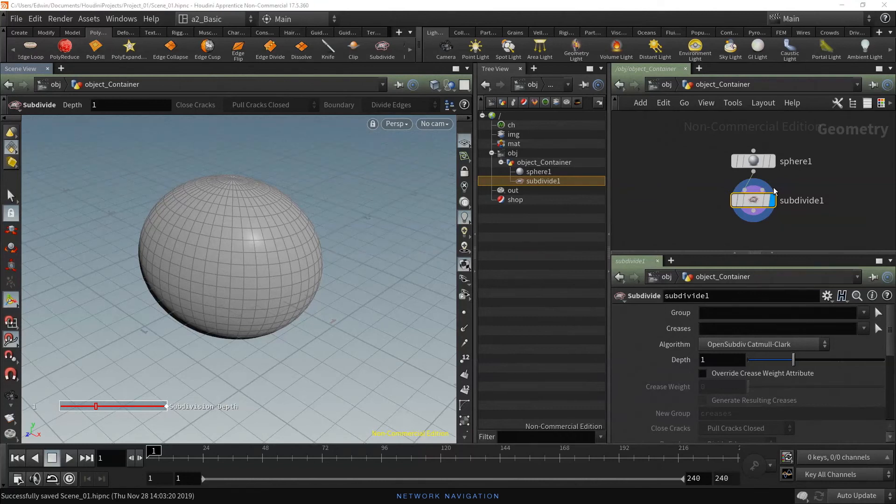
left_click(666, 85)
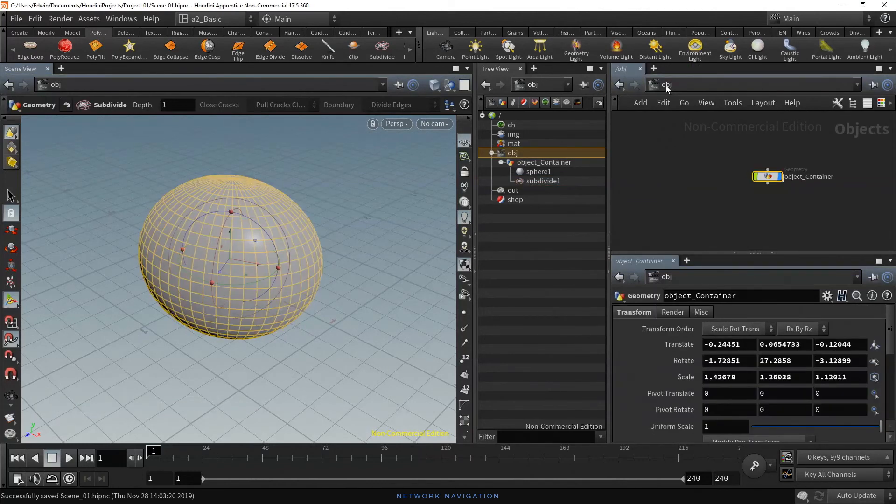
- Step back and forward twice through the network navigation history between object_Container and obj
left_click(621, 86)
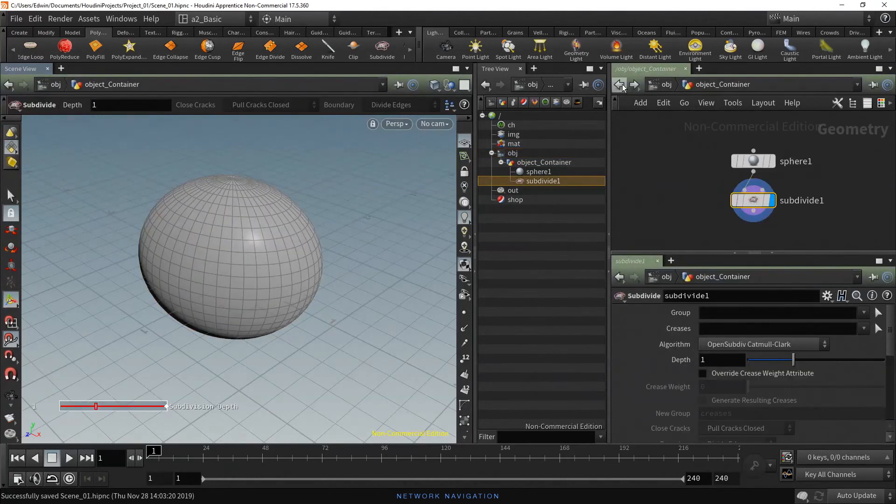
left_click(636, 86)
left_click(621, 85)
left_click(636, 87)
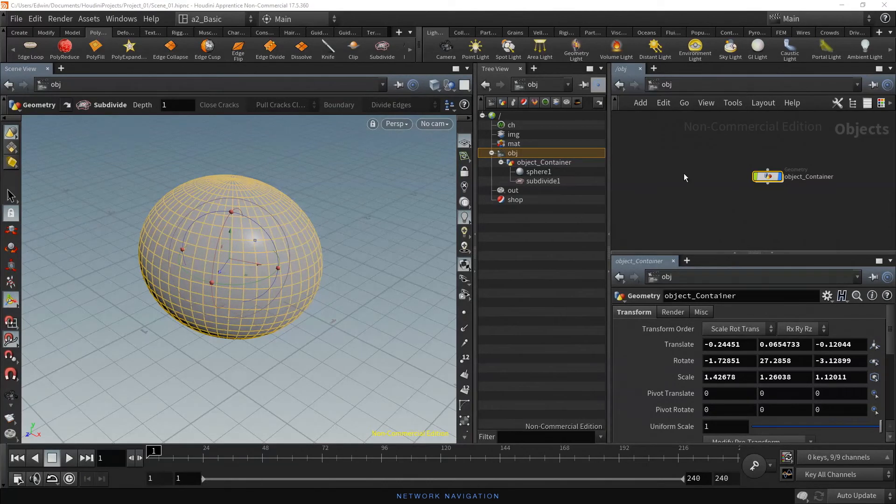
- Enter object_Container and move its sphere1 and subdivide1 nodes far apart in the network
double_click(768, 177)
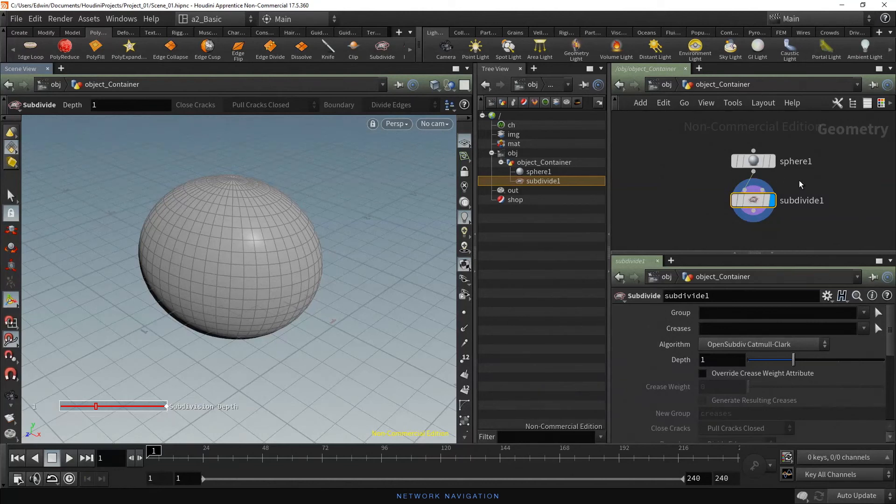
mouse_move(799, 184)
middle_mouse_down()
mouse_move(710, 182)
mouse_move(848, 181)
mouse_move(728, 175)
mouse_move(797, 167)
mouse_move(788, 176)
mouse_move(813, 192)
mouse_move(773, 187)
mouse_move(776, 165)
mouse_move(800, 175)
middle_mouse_up()
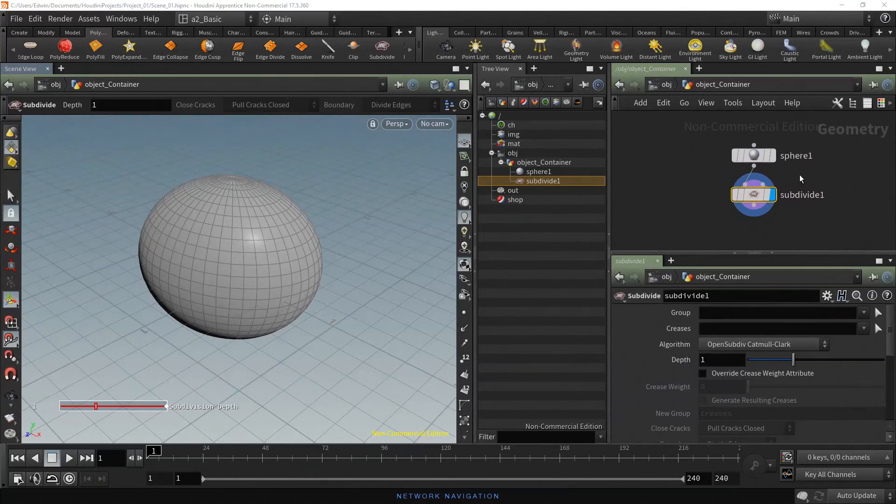
right_click_drag(799, 174, 819, 191)
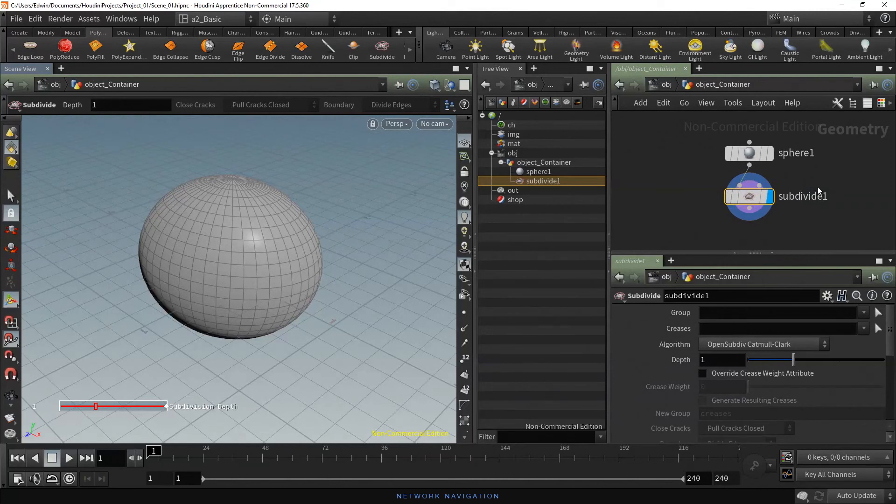
scroll(819, 191, "down", 5)
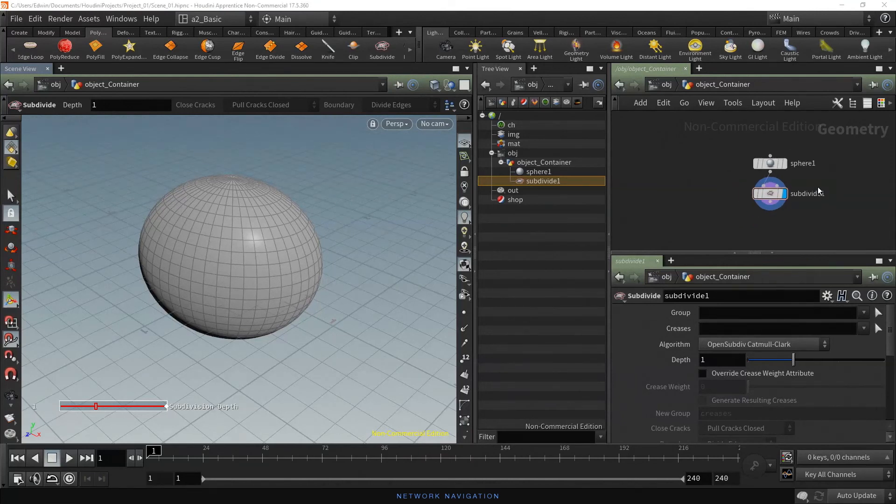
scroll(817, 186, "up", 5)
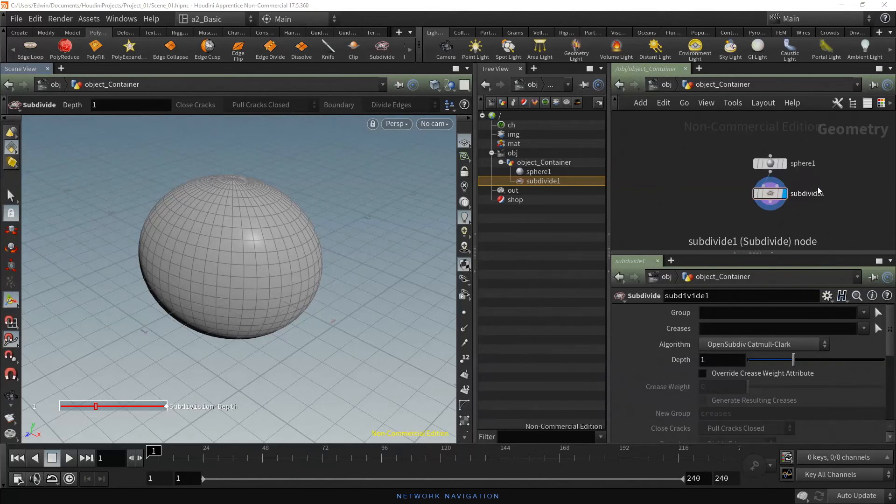
scroll(817, 186, "down", 5)
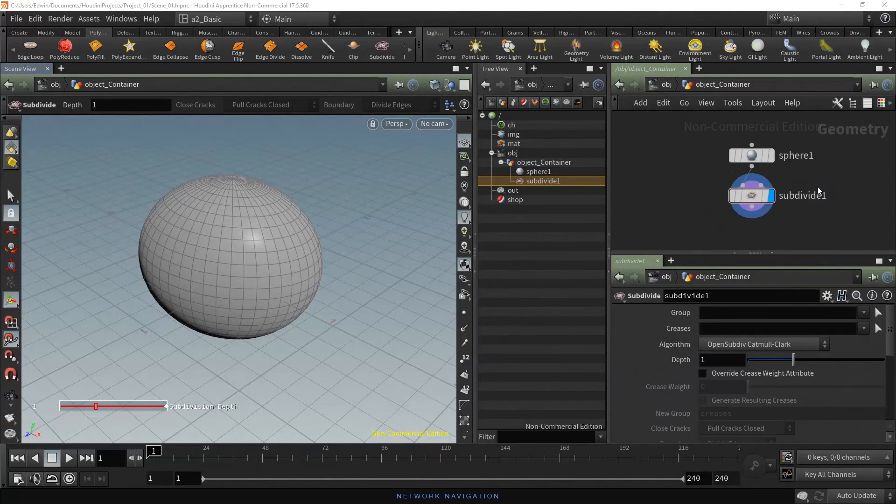
scroll(819, 191, "down", 2)
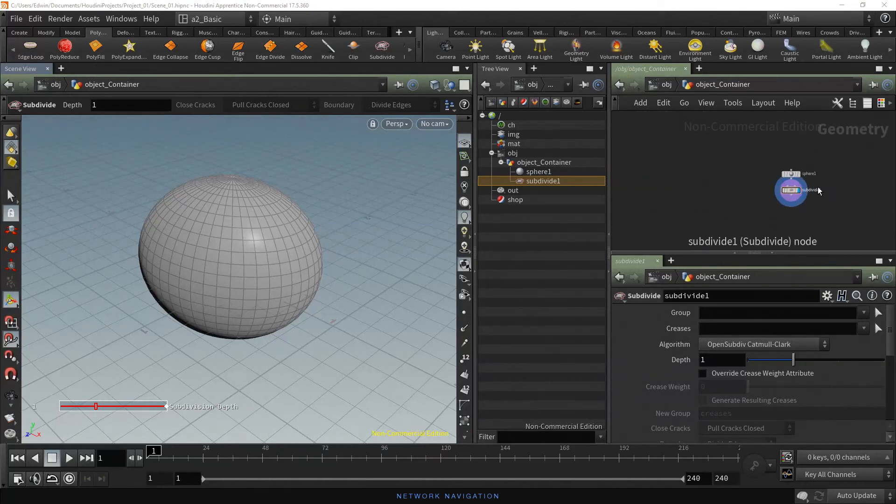
left_click_drag(795, 176, 661, 142)
left_click_drag(791, 191, 831, 205)
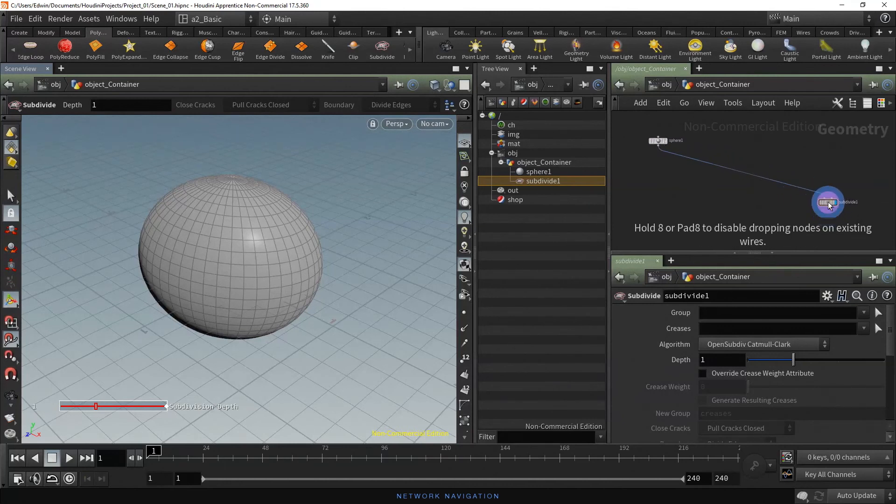
scroll(721, 148, "up", 2)
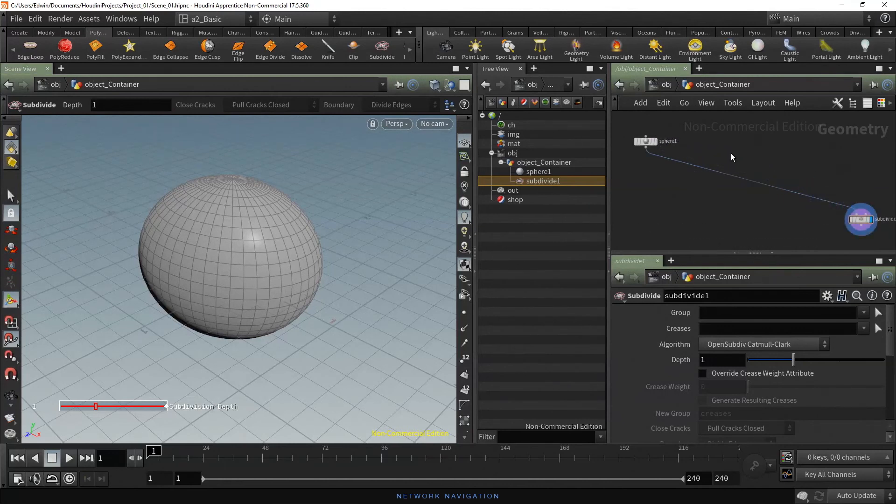
- Select sphere1, frame it in the network view and clear the node selection
left_click(647, 142)
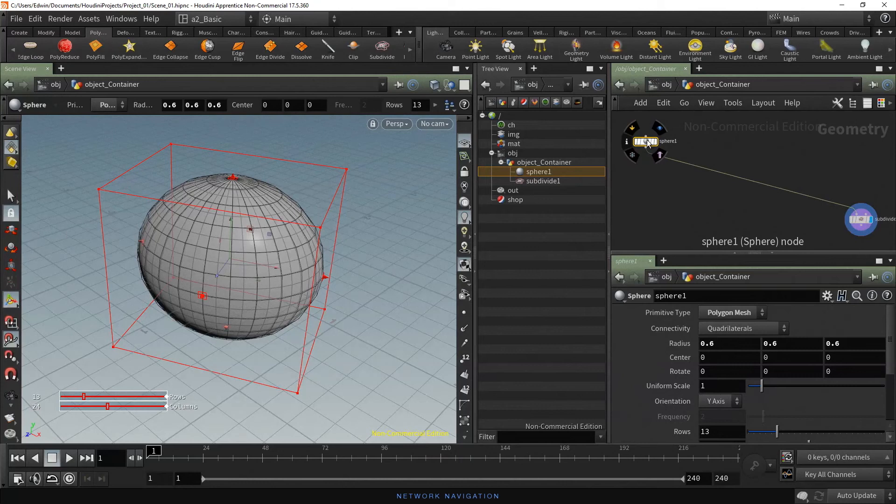
key("f")
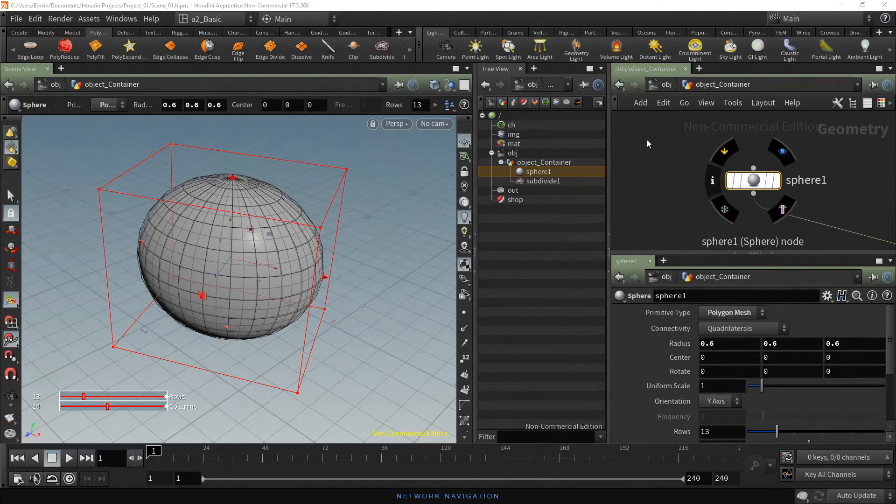
left_click(647, 139)
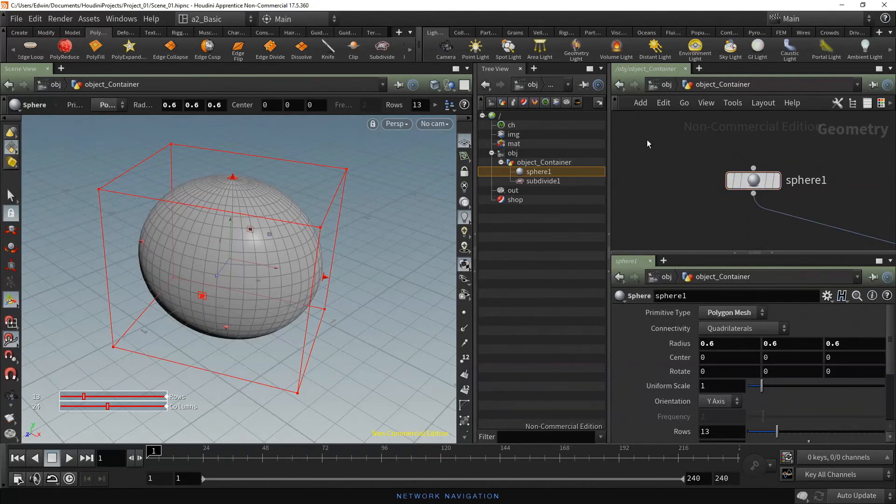
- Lay out all nodes inside object_Container automatically and frame the whole network
key("h")
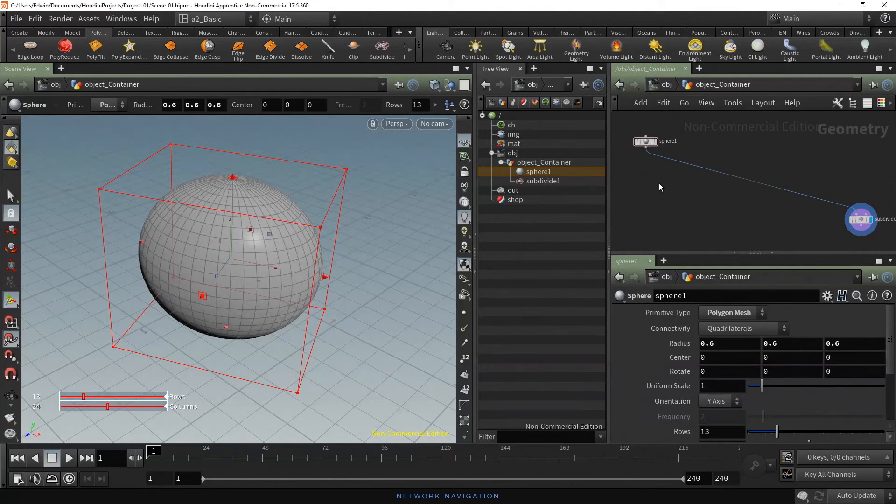
key("l")
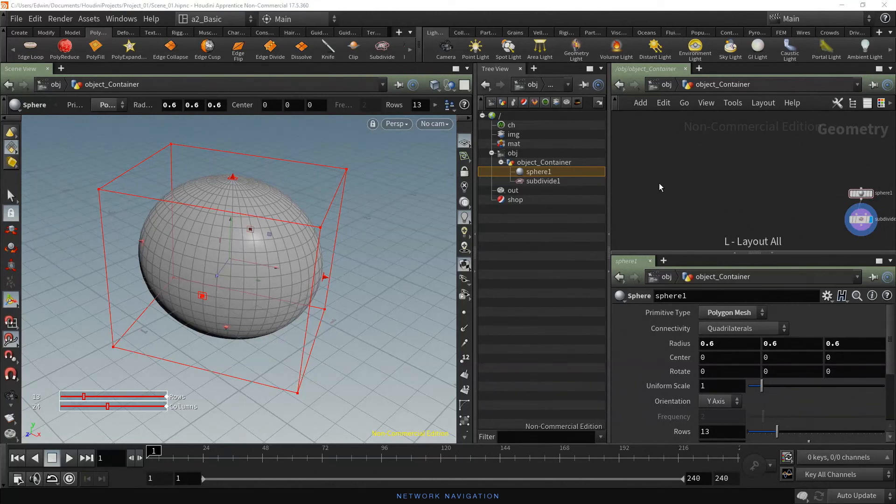
key("h")
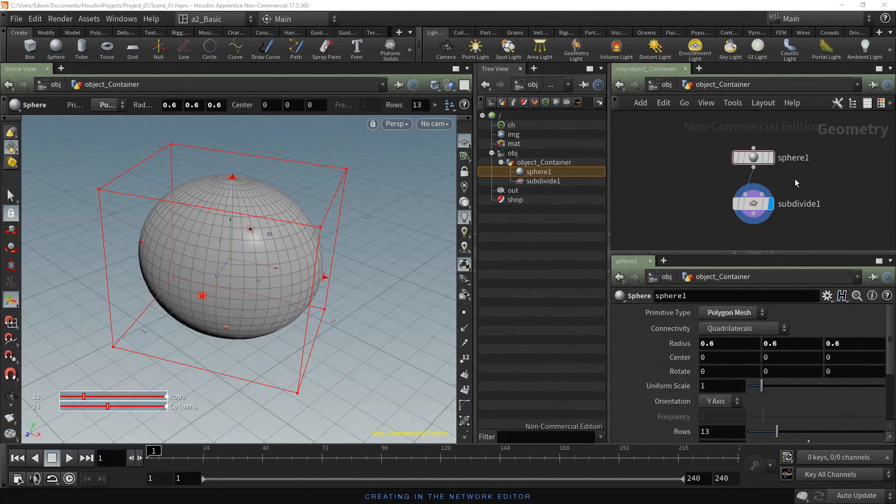
- Go up to the obj network and delete the object_Container node
key("u")
mouse_move(752, 182)
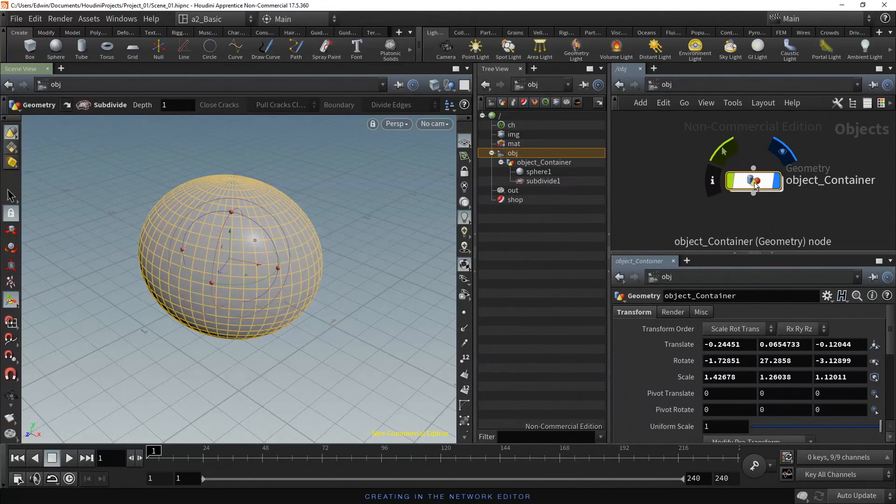
key("Delete")
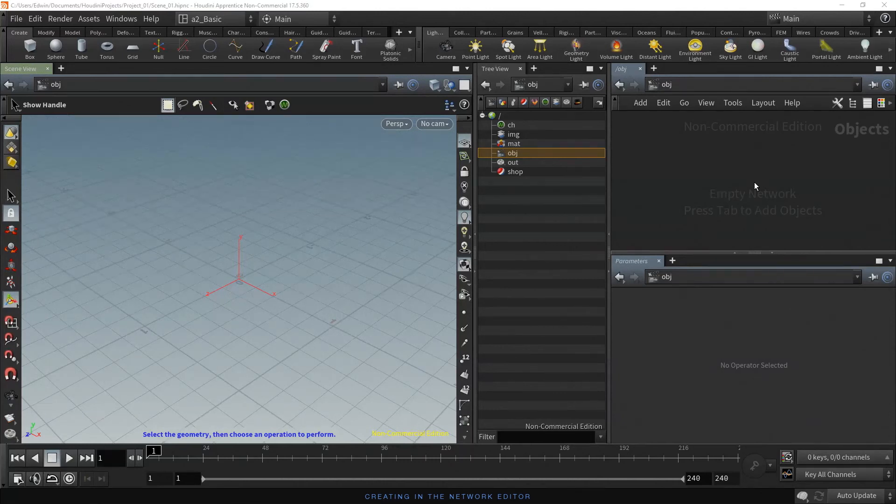
- Add a Sphere primitive to the empty obj network
key("Tab")
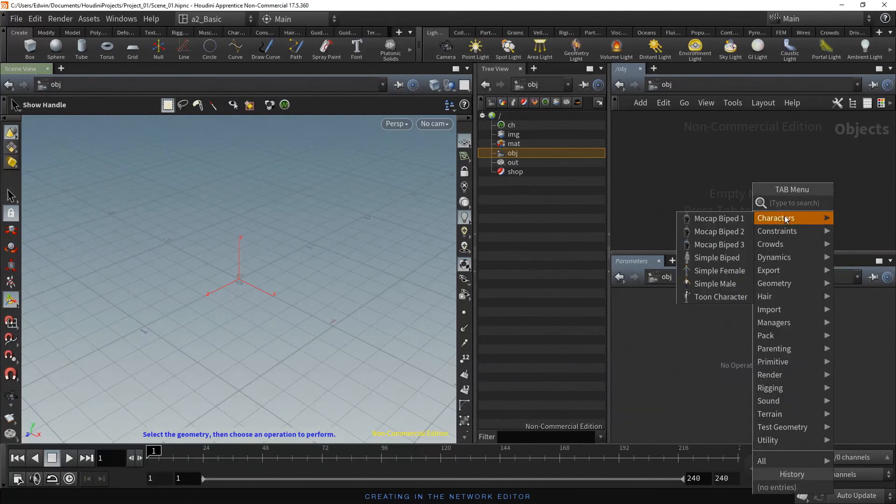
mouse_move(786, 235)
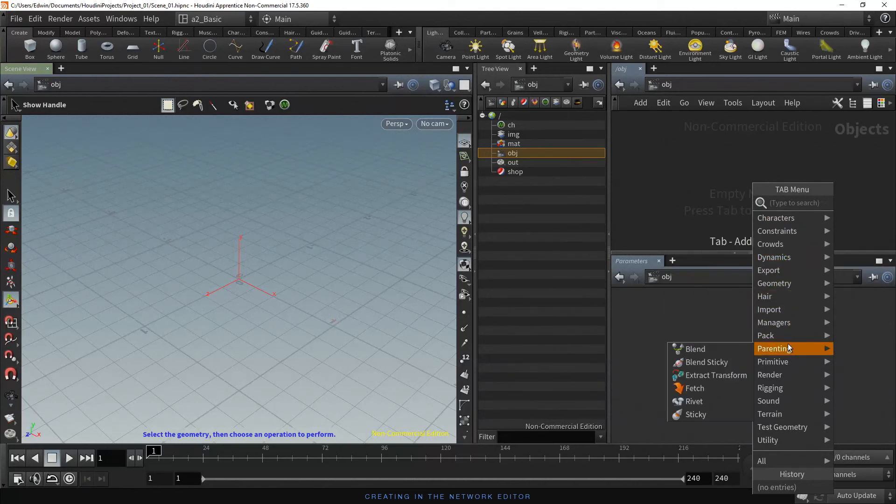
mouse_move(786, 376)
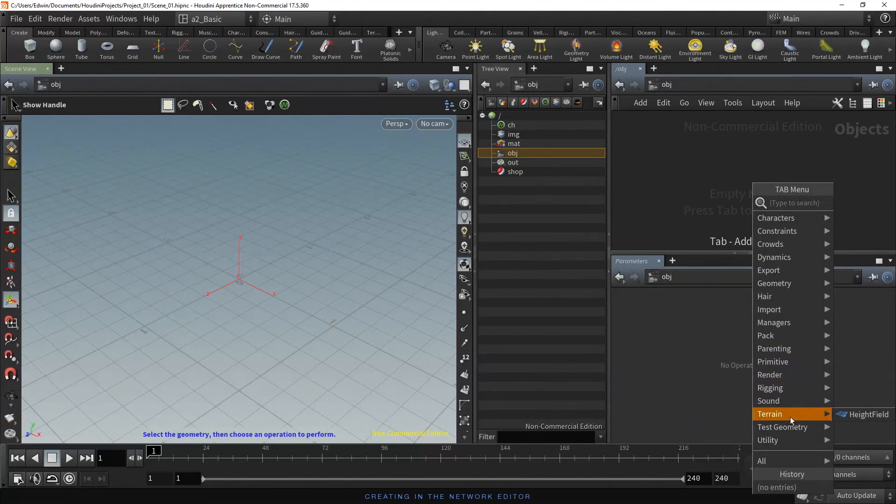
mouse_move(788, 439)
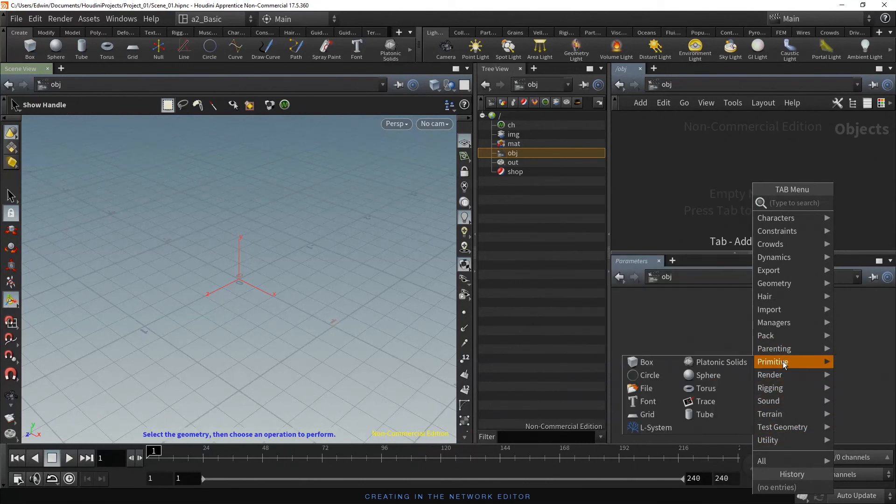
left_click(731, 373)
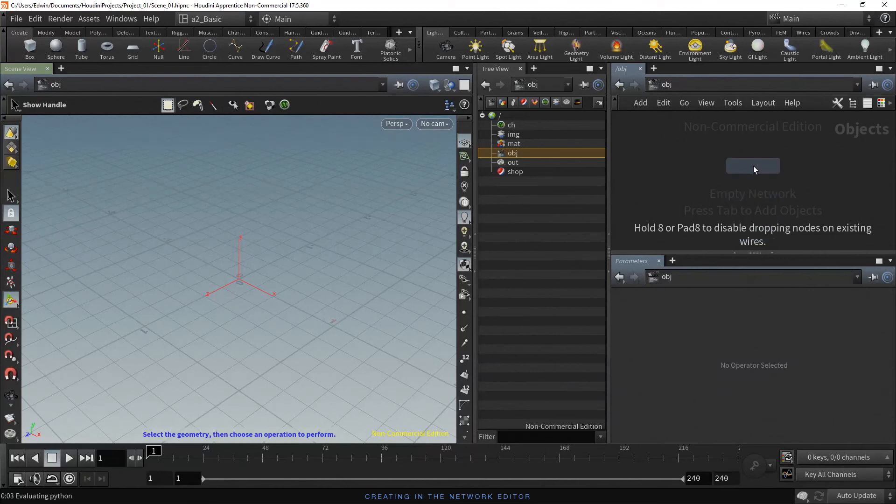
left_click(753, 166)
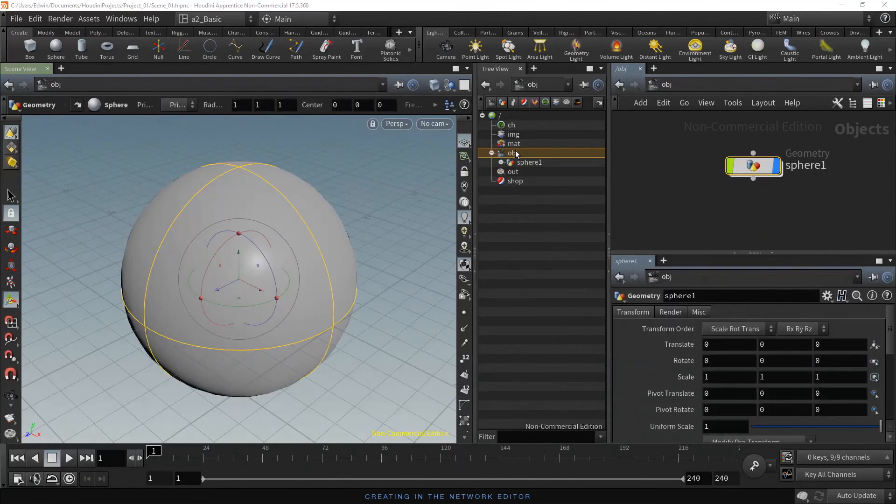
- Expand the sphere1 object in the scene tree, inspect its inner sphere node and reselect the object
left_click(533, 162)
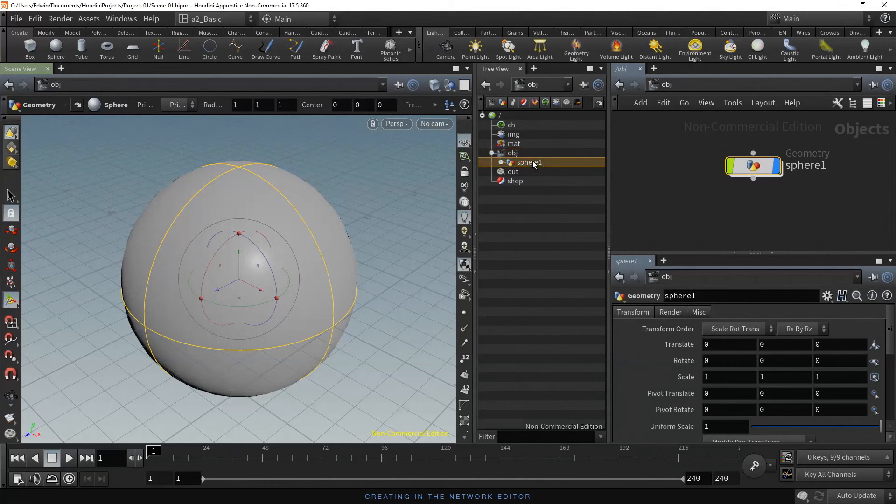
left_click(501, 163)
left_click(540, 171)
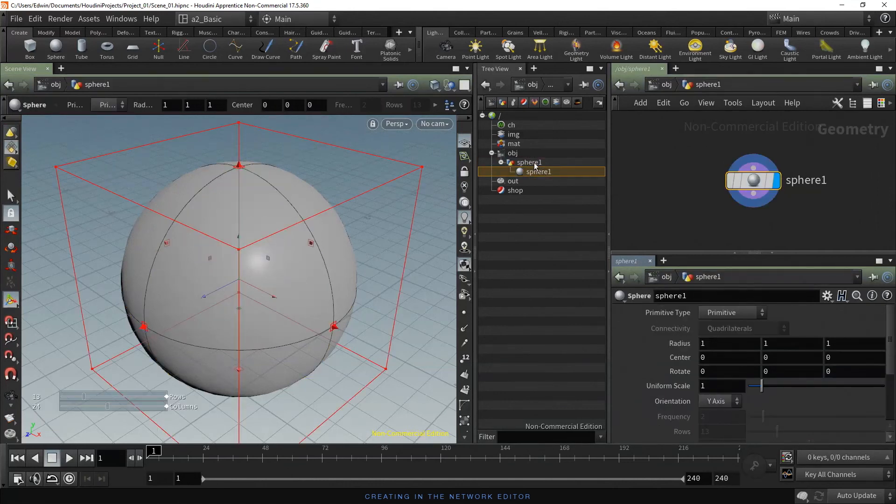
left_click(535, 163)
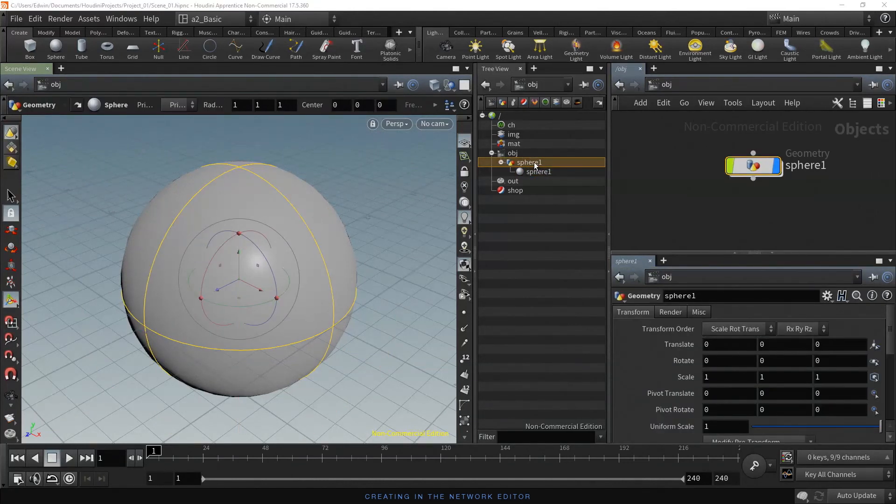
- Rename the sphere1 object in the obj network to object_Container and save the scene
double_click(826, 166)
left_click_drag(833, 168, 768, 171)
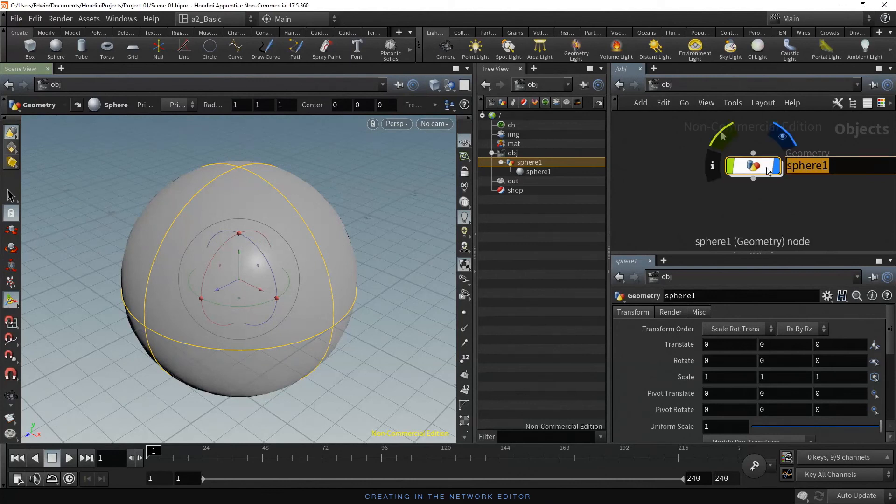
type("object_Co")
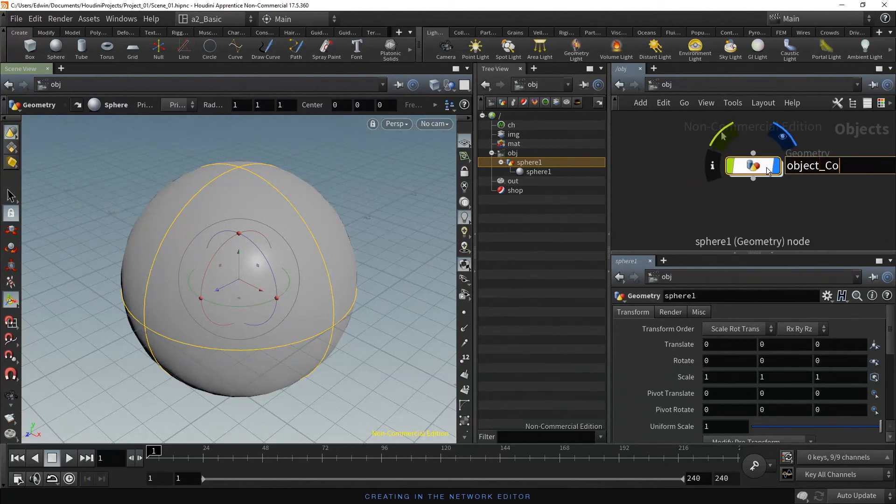
type("ntainer")
key("Return")
key("ctrl+s")
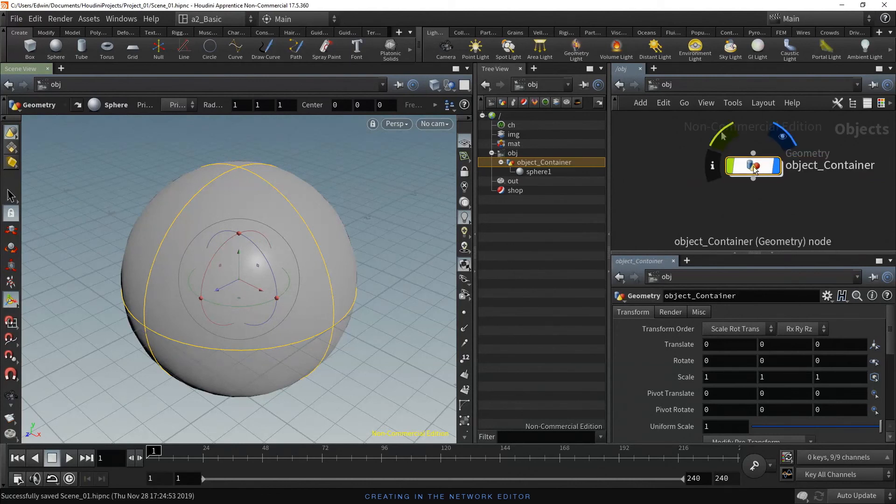
- Enter object_Container and set the sphere's primitive type to Polygon Mesh
key("i")
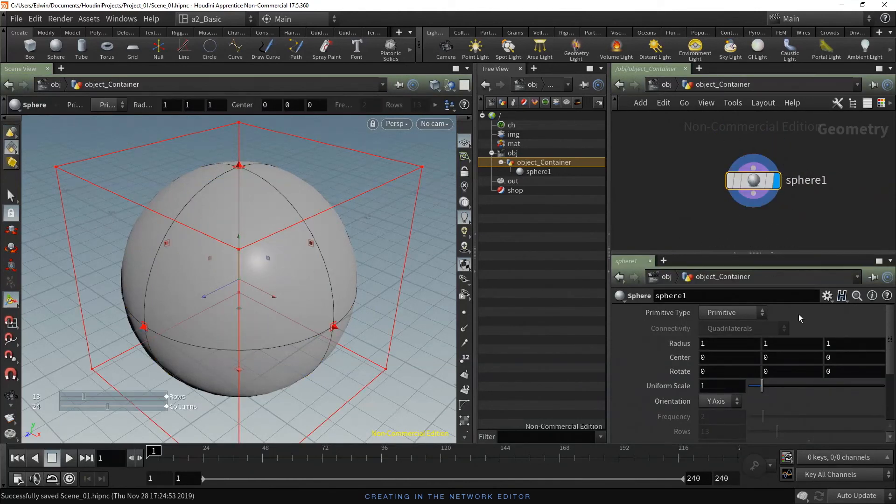
scroll(892, 342, "down", 5)
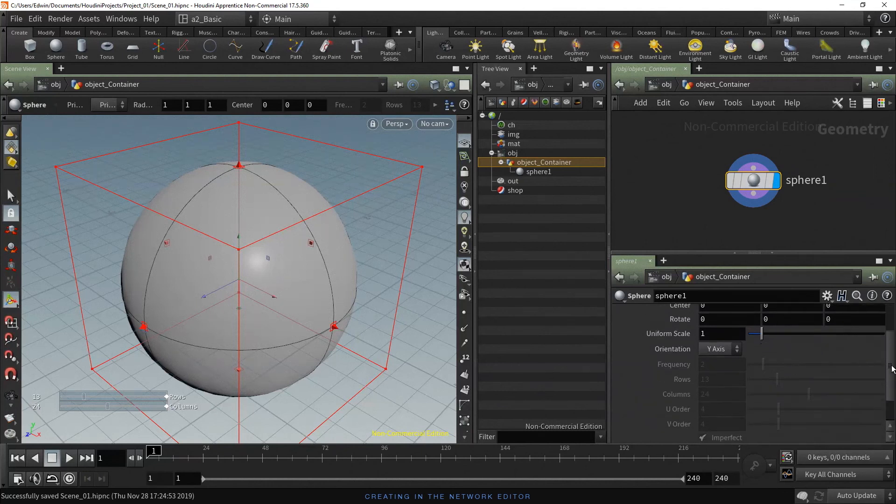
scroll(892, 343, "up", 5)
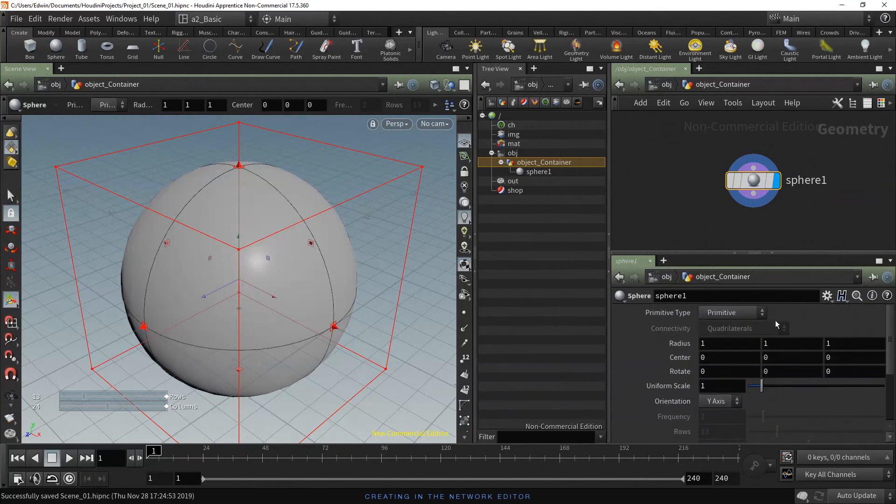
left_click(740, 312)
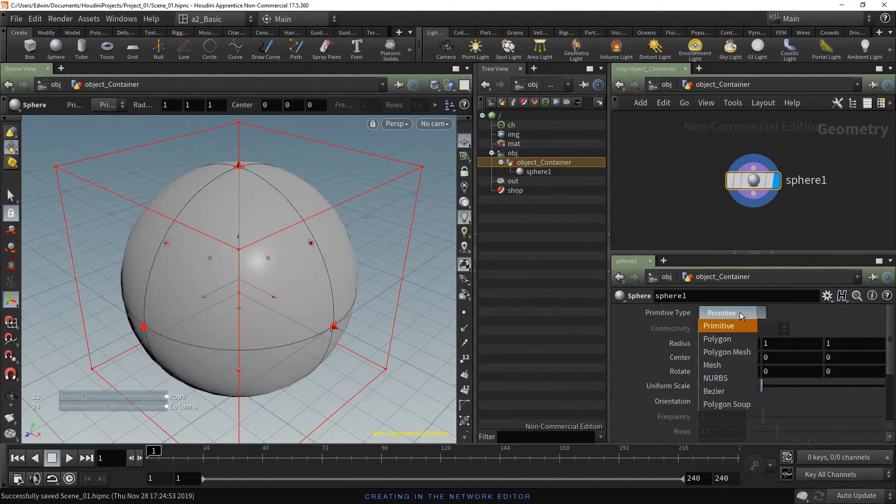
left_click(739, 354)
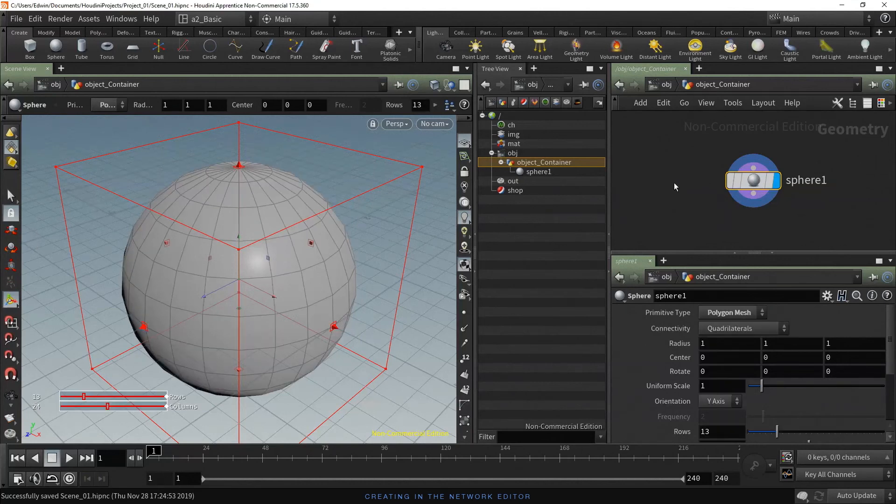
- Add a Subdivide node from the Polygon category beside sphere1 and delete it
key("Tab")
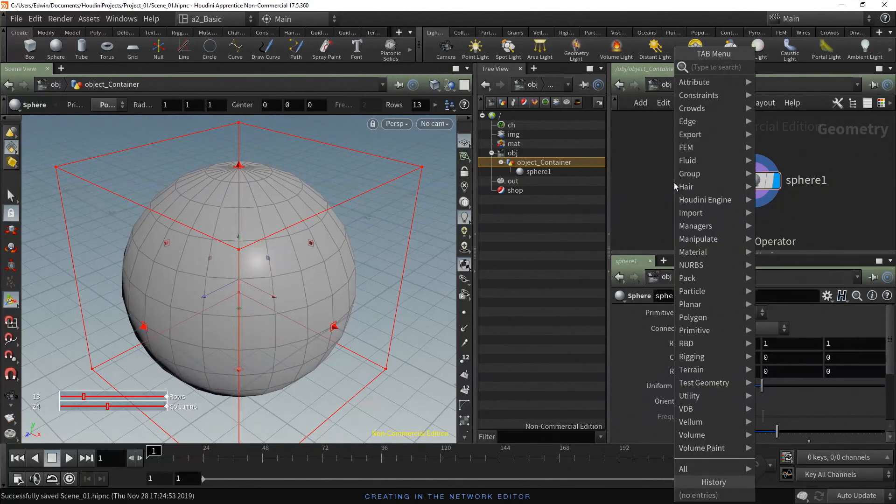
mouse_move(699, 107)
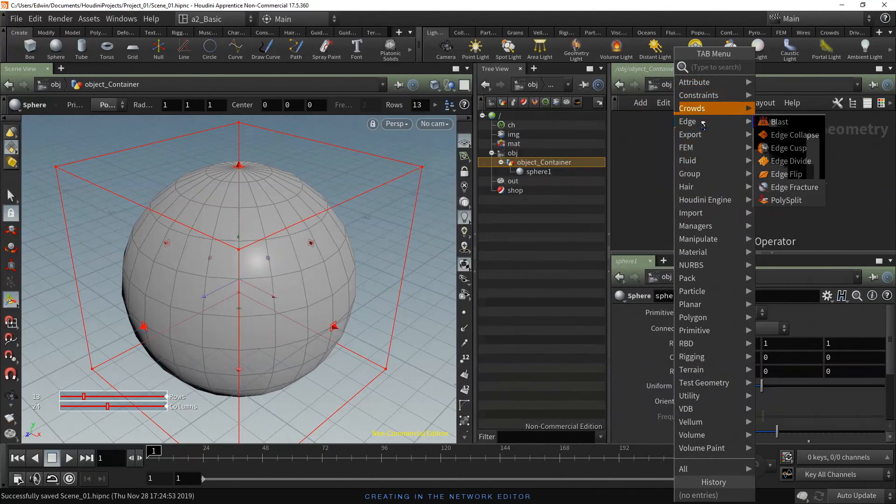
mouse_move(700, 163)
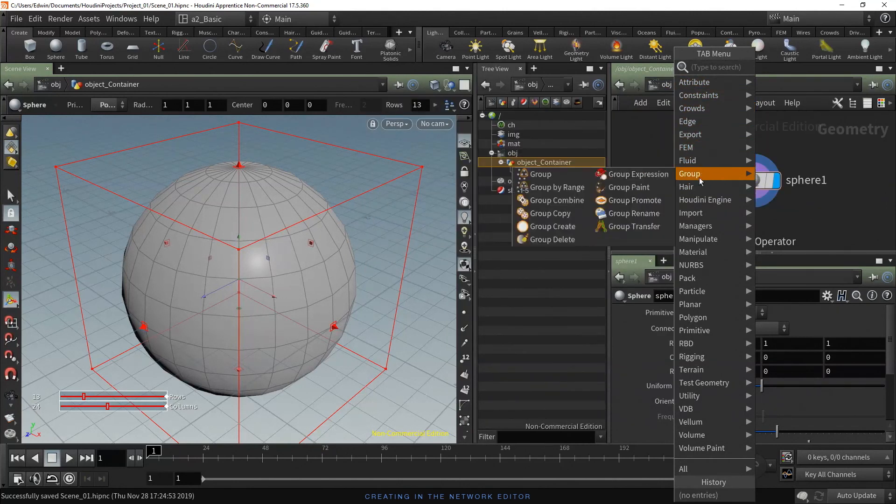
mouse_move(701, 205)
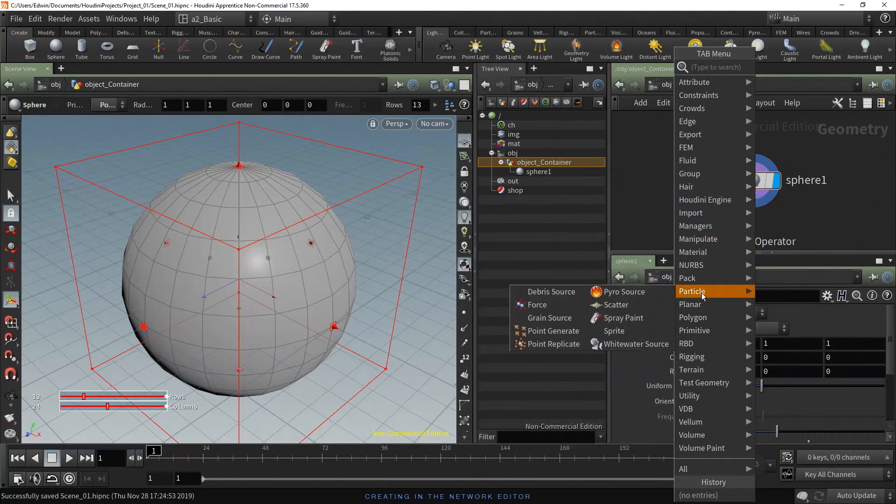
mouse_move(701, 333)
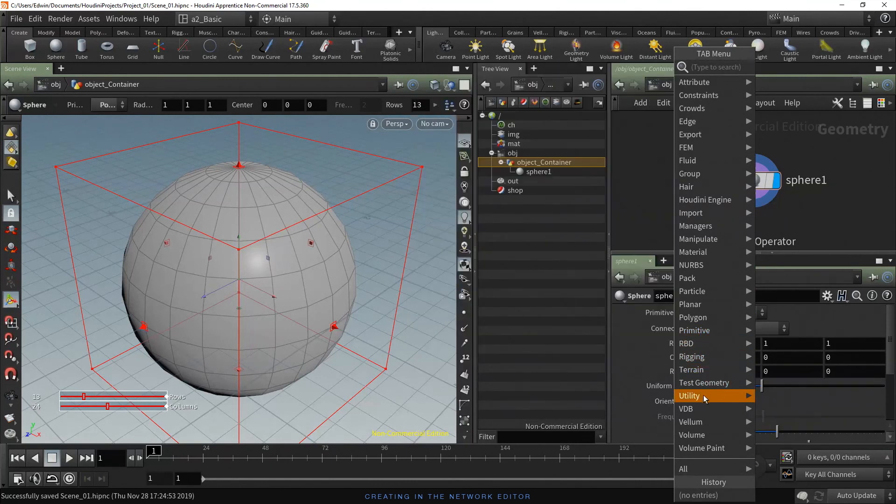
mouse_move(703, 436)
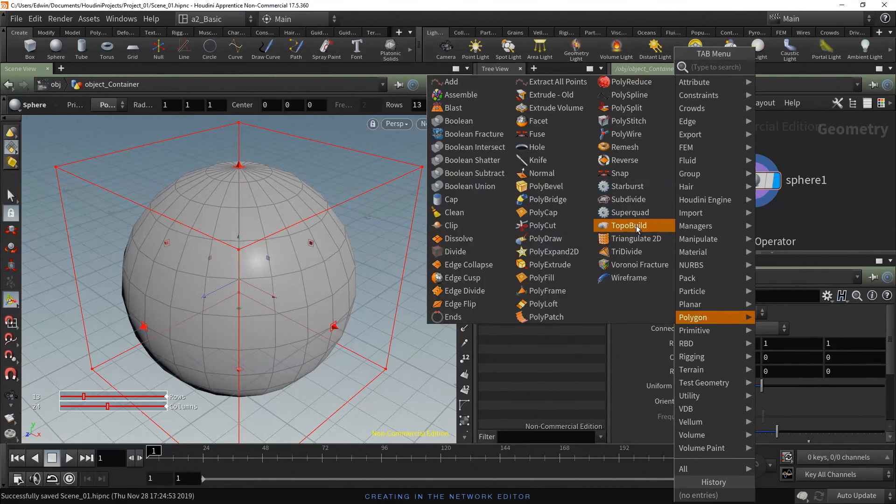
left_click(628, 200)
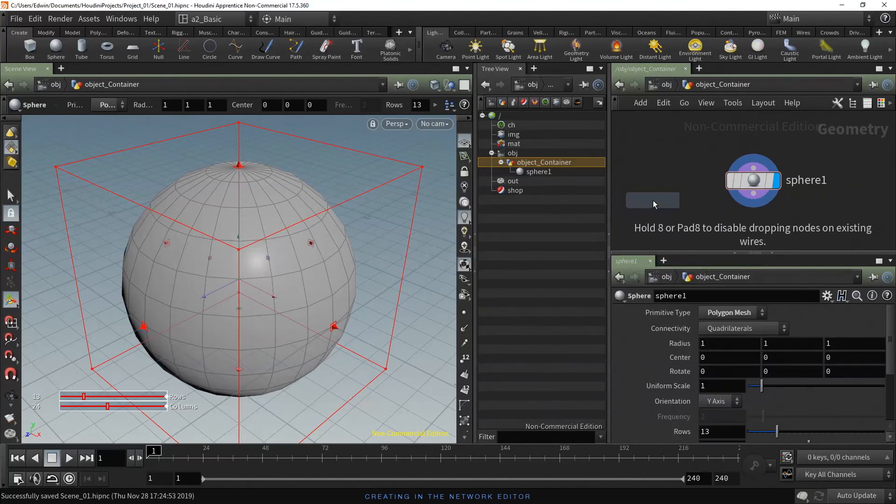
left_click(656, 185)
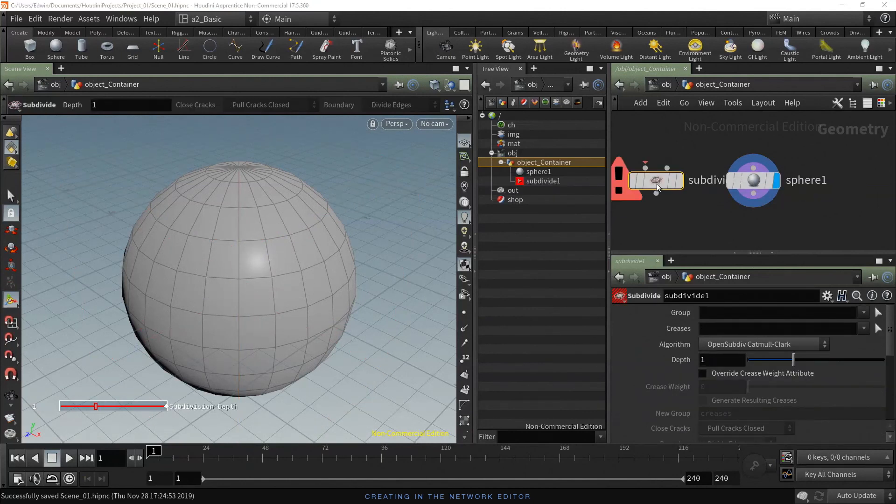
mouse_move(659, 182)
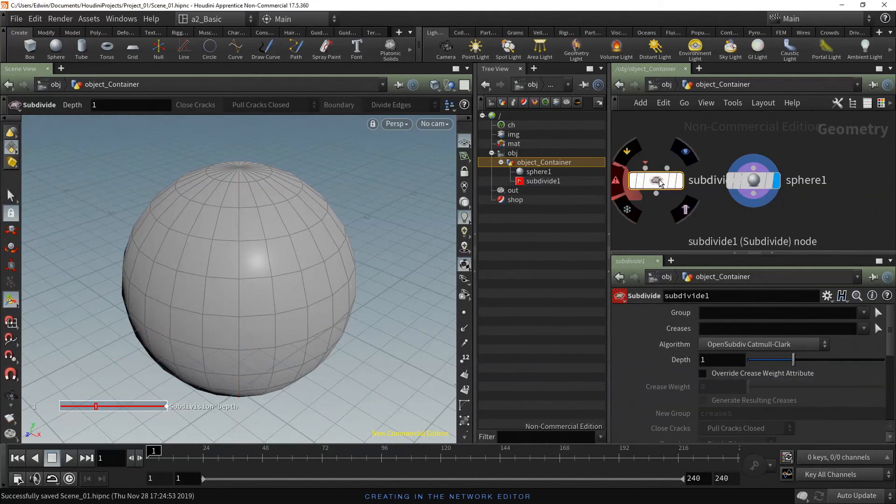
key("Delete")
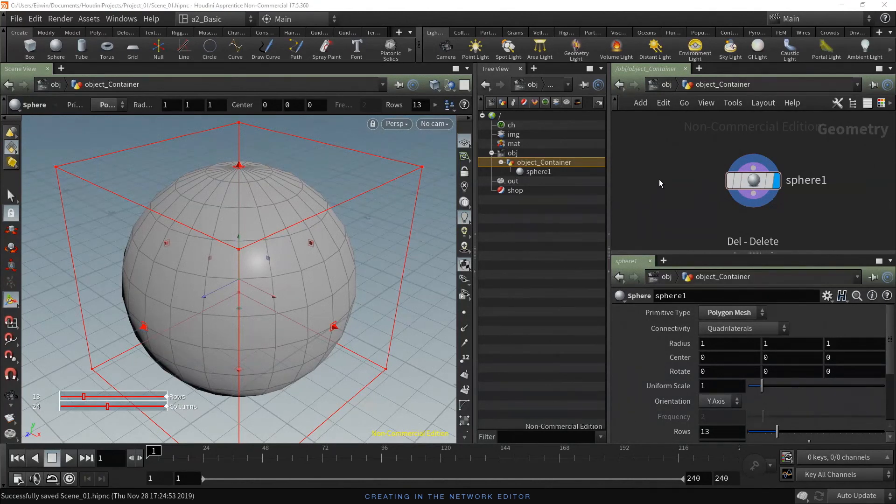
- Search the available nodes for "sub" and place a Subdivide node beside sphere1
key("Tab")
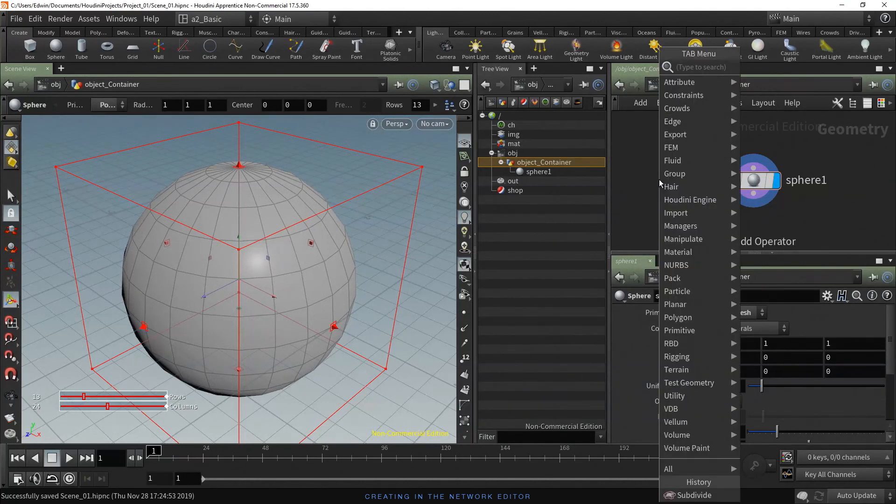
type("sub")
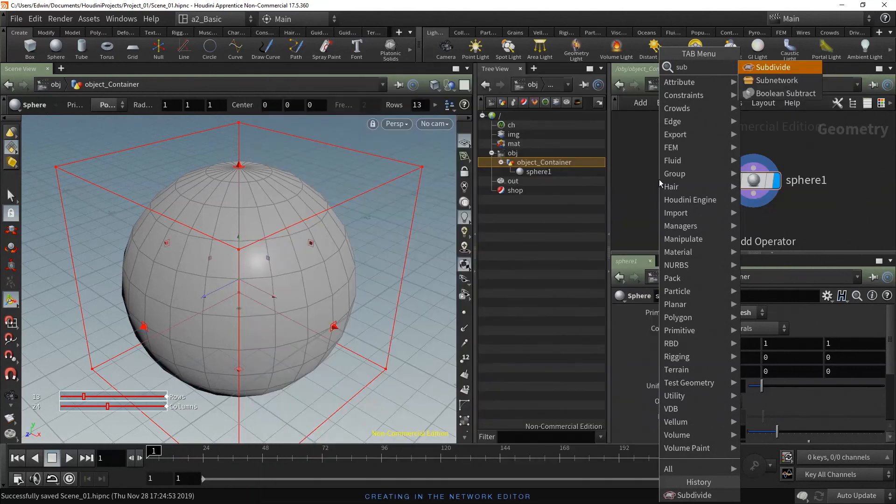
key("Return")
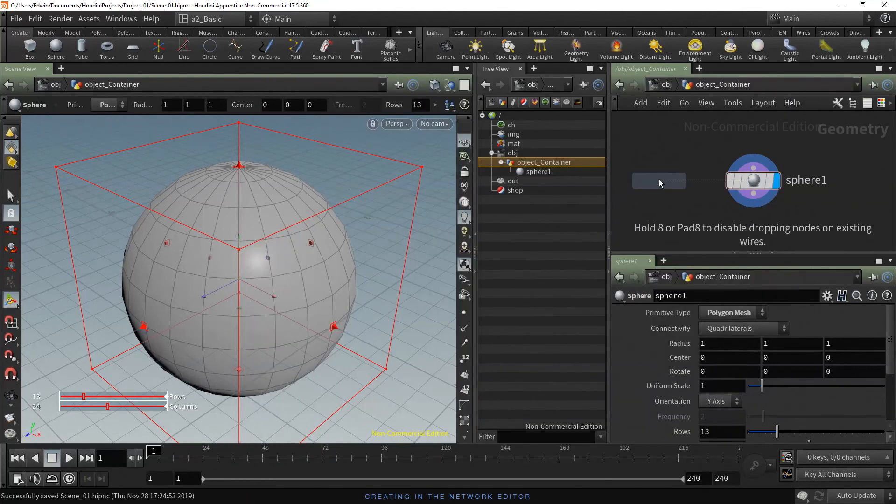
left_click(658, 182)
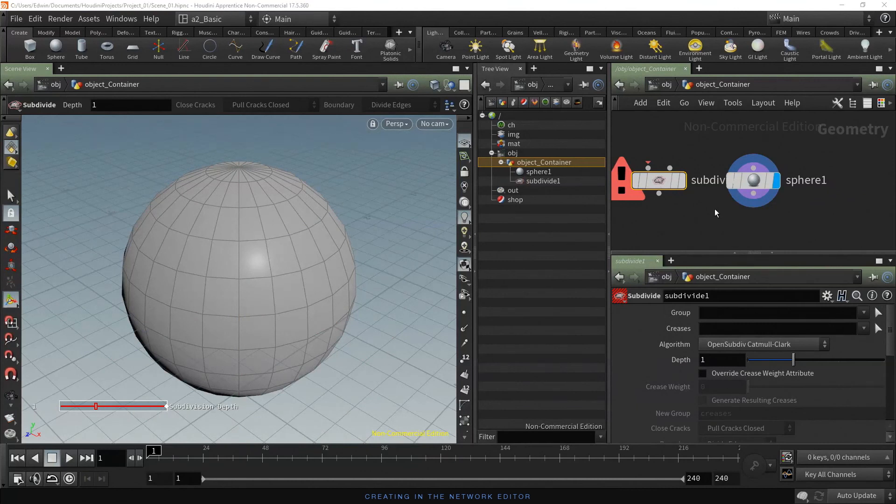
- Move the subdivide1 node directly below sphere1 in the network
scroll(715, 208, "down", 2)
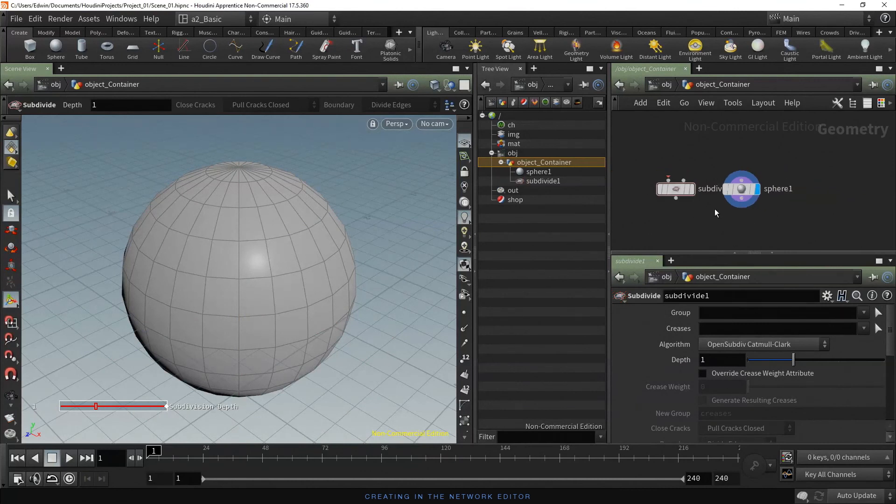
middle_click_drag(715, 209, 708, 182)
left_click_drag(670, 168, 739, 207)
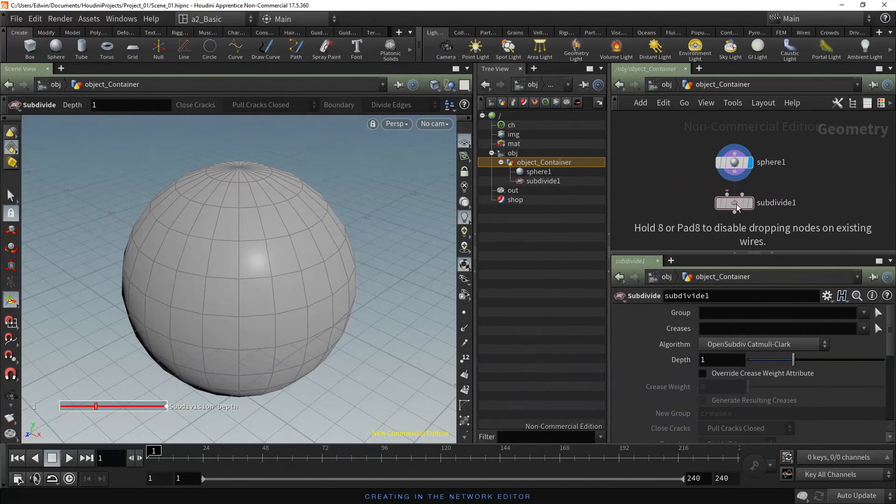
- Search the available nodes for "box" and place a Box node to the right of sphere1 and subdivide1
middle_click_drag(822, 192, 776, 188)
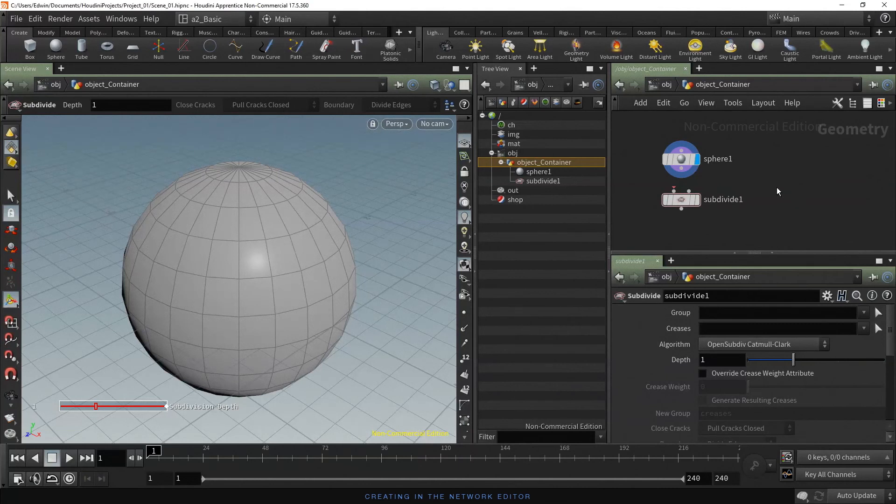
key("Tab")
type("box")
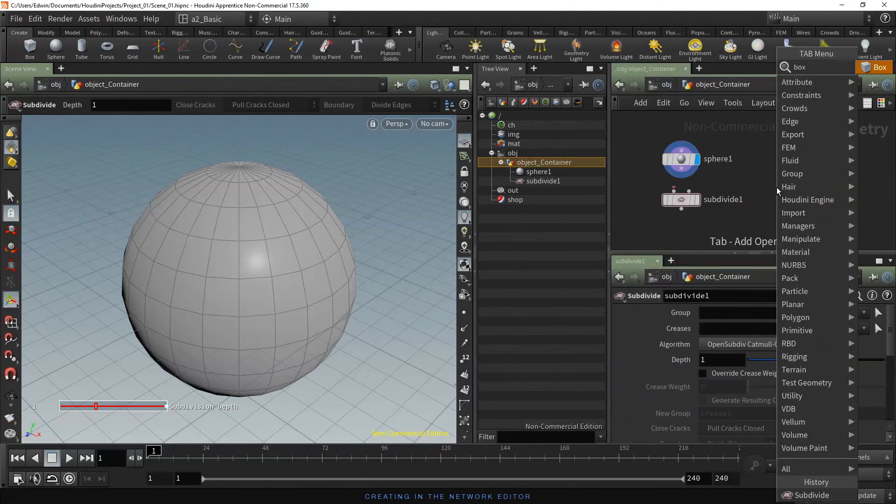
key("Return")
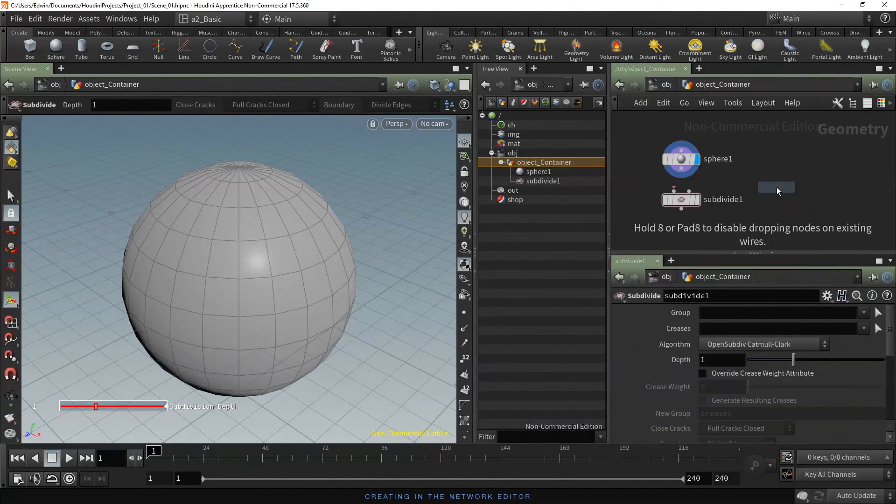
left_click(776, 187)
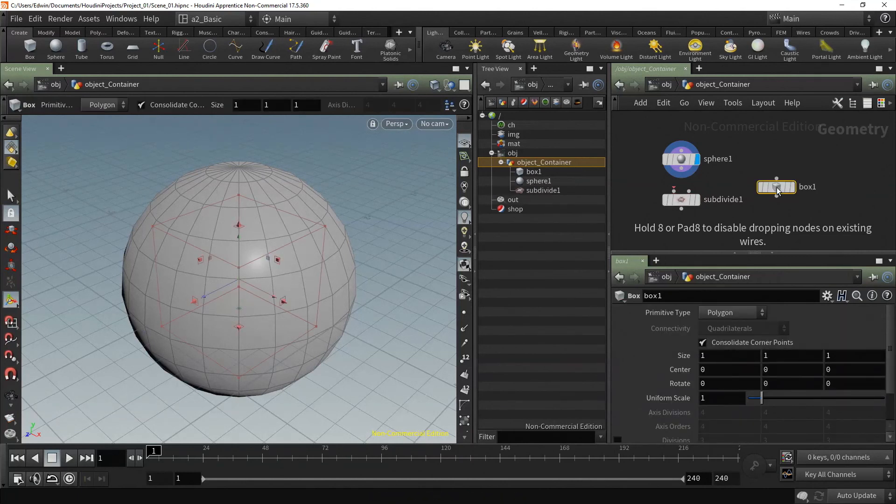
mouse_move(778, 189)
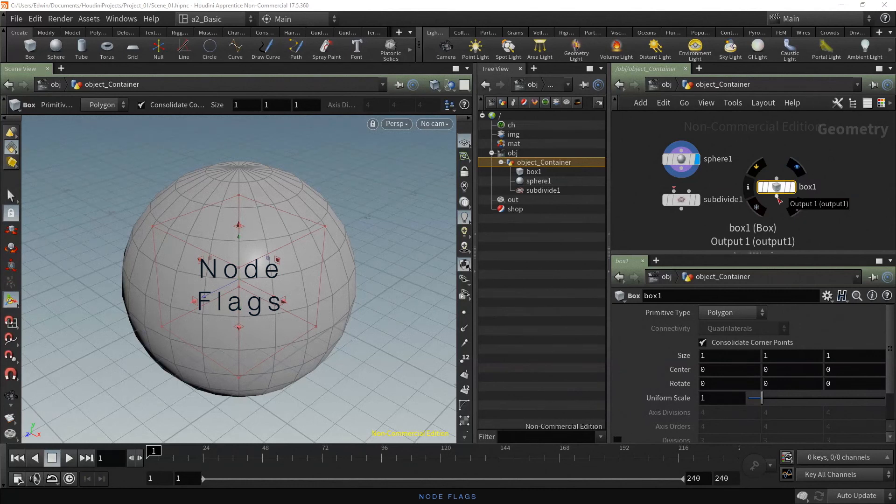
- Connect sphere1's output to the Subdivision Net input of subdivide1
left_click(777, 199)
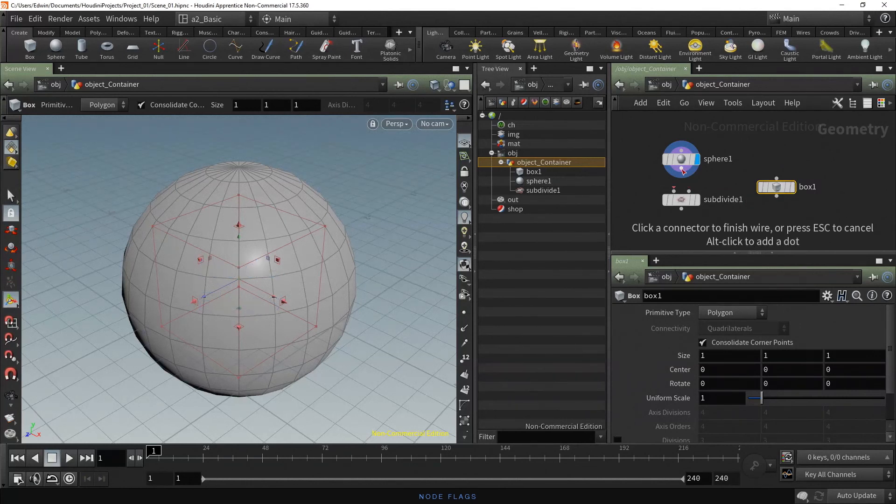
left_click_drag(683, 171, 674, 190)
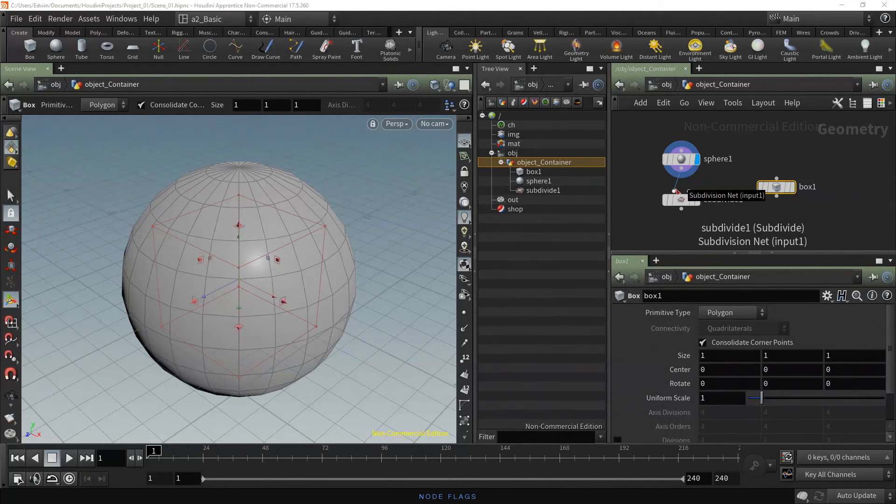
scroll(728, 183, "up", 2)
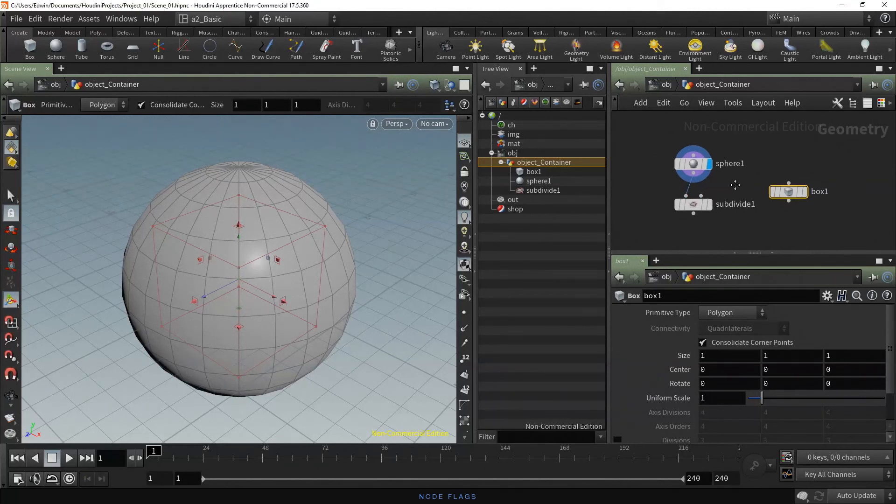
scroll(735, 186, "up", 1)
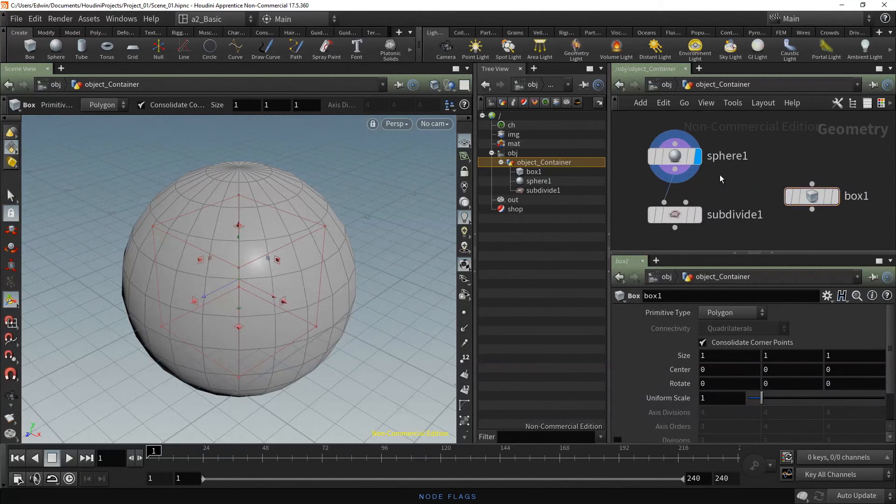
- Set the display/render flag on box1, and turn sphere1's template flag on and off again
mouse_move(701, 158)
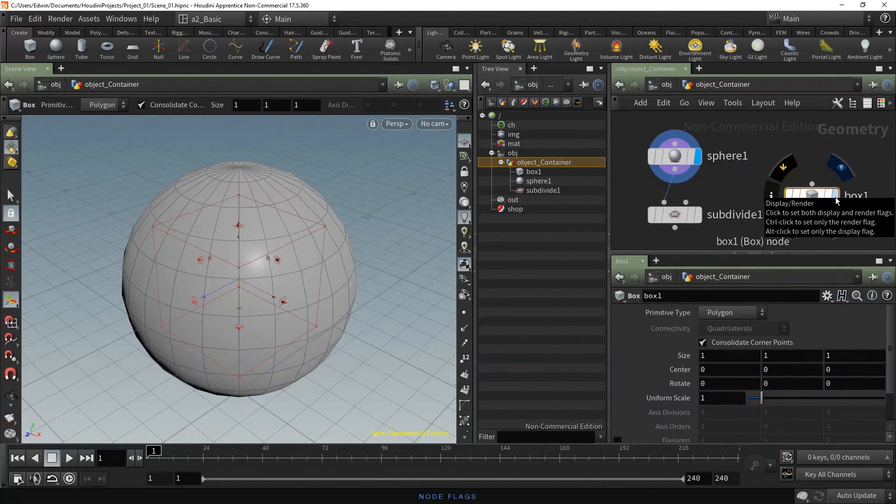
left_click(836, 201)
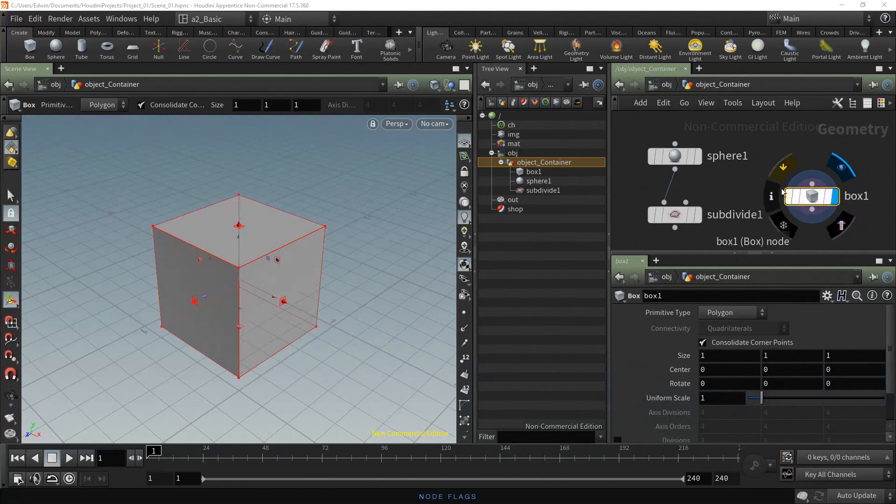
mouse_move(693, 159)
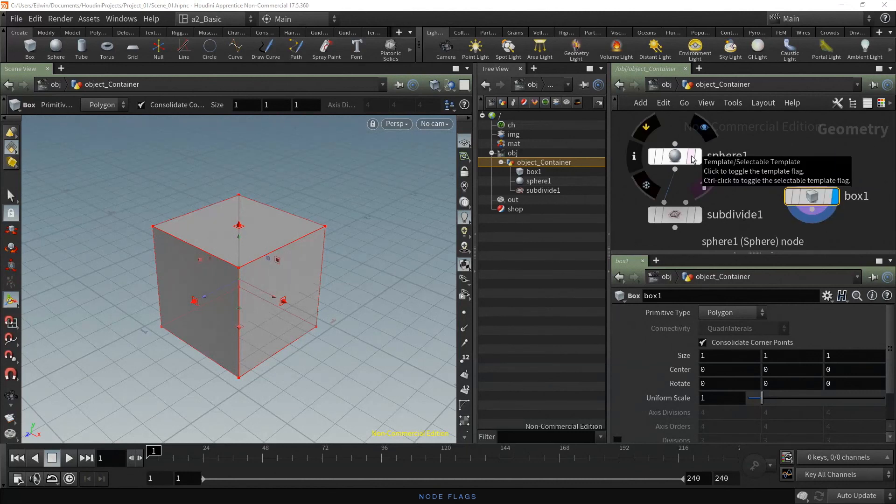
left_click(693, 159)
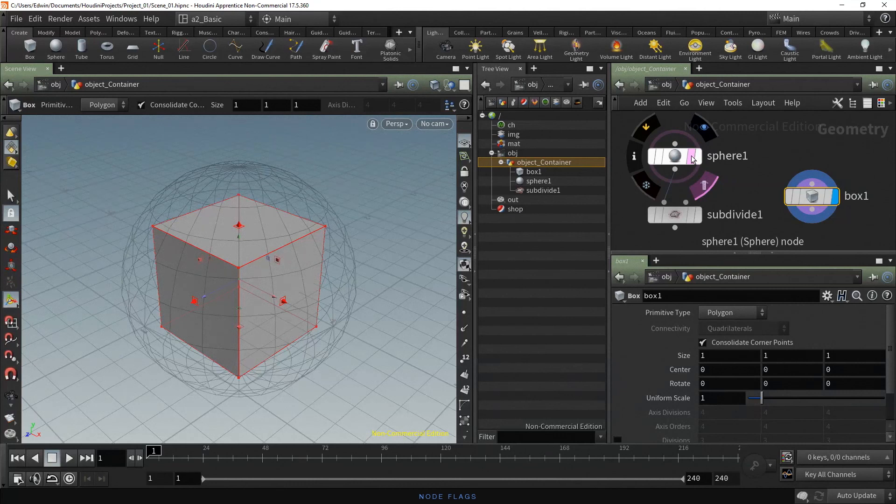
left_click(693, 159)
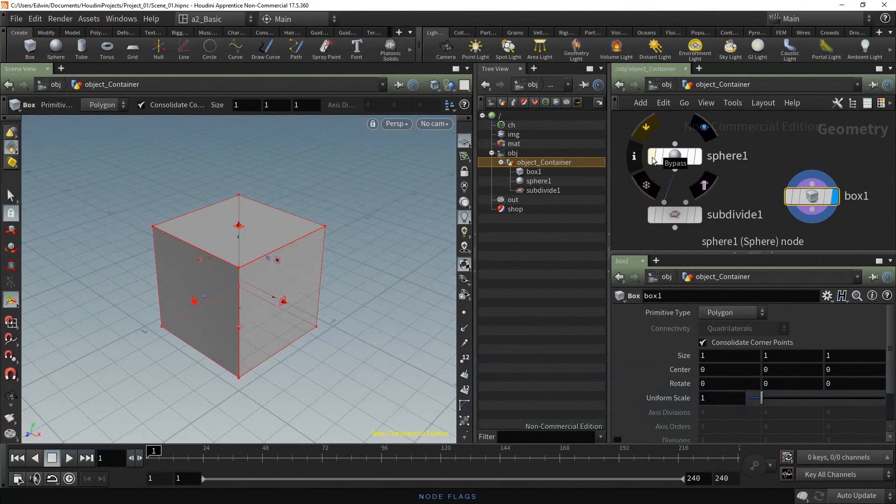
- Set the display/render flag on sphere1, then move it to subdivide1
left_click(699, 158)
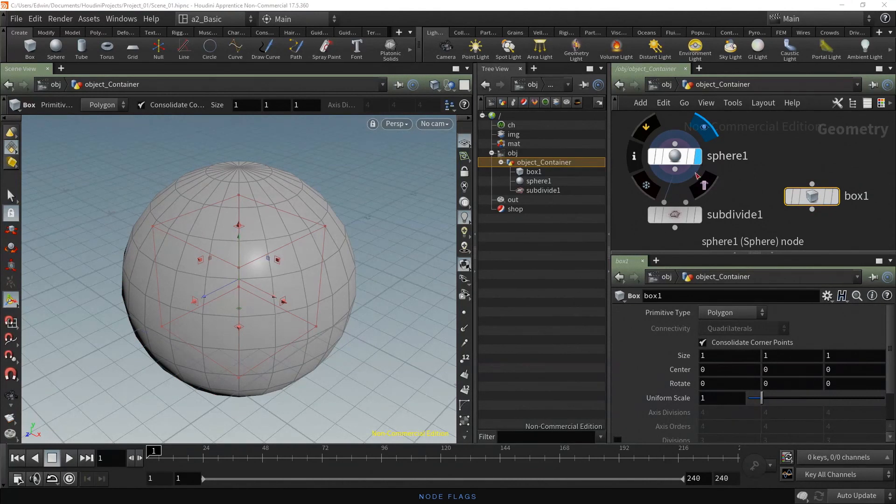
left_click(675, 216)
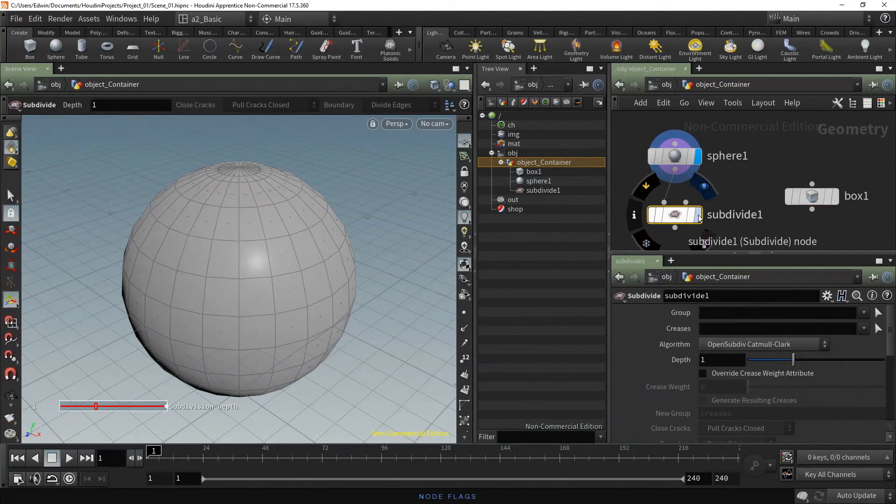
left_click(698, 215)
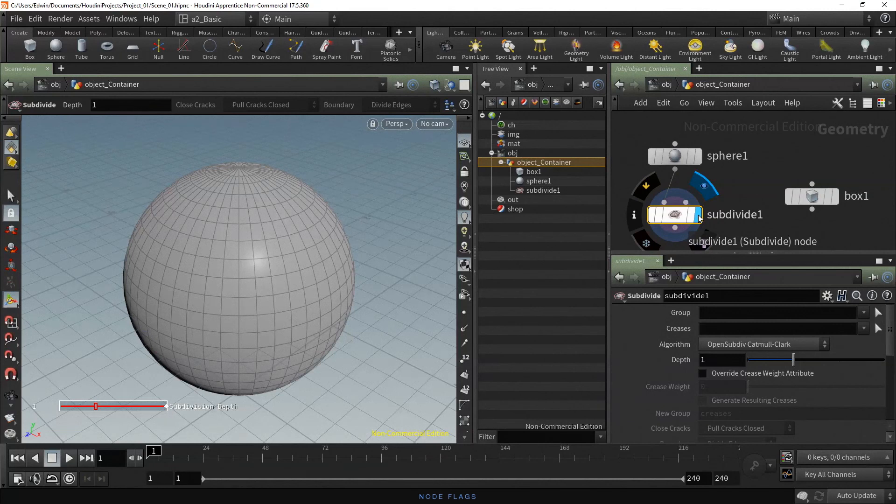
- Bypass subdivide1, then switch its bypass flag off again
left_click(652, 215)
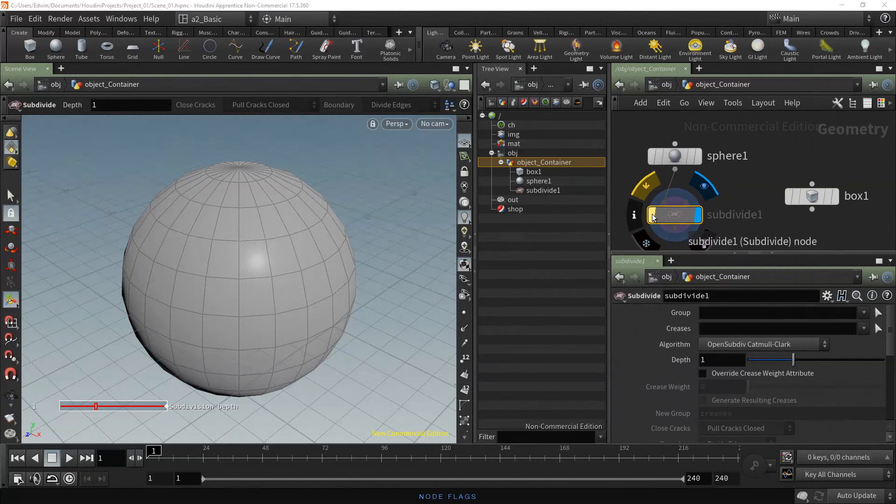
left_click(652, 215)
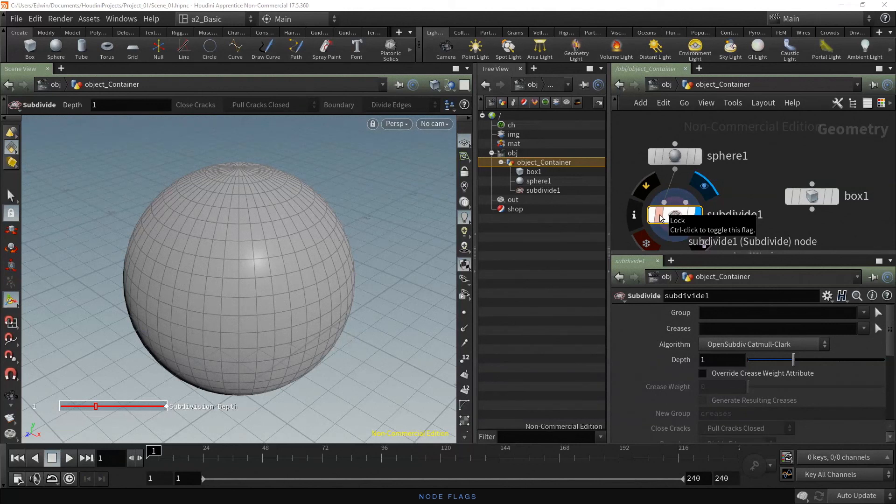
- Lock subdivide1, then delete sphere1 and undo the deletion
left_click(661, 217)
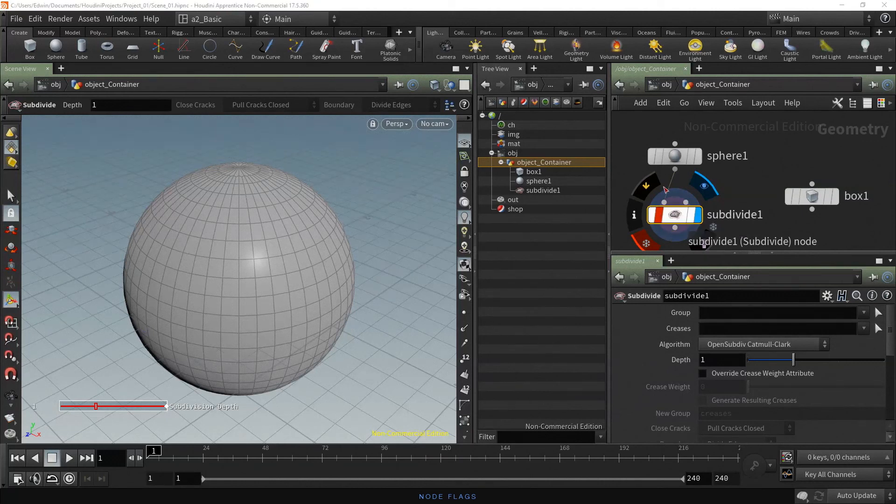
left_click(677, 159)
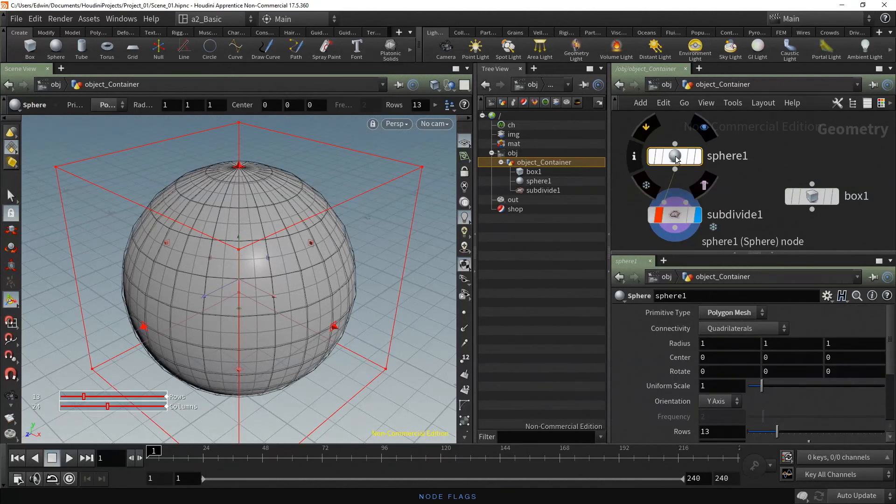
key("Delete")
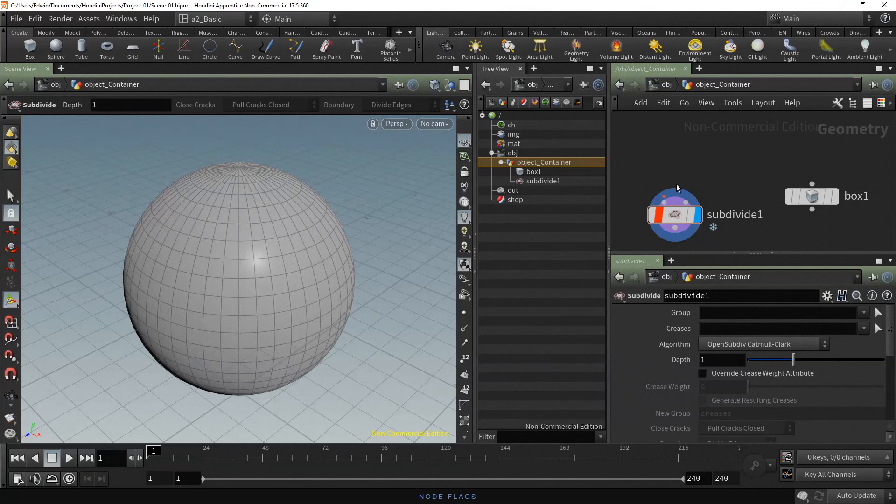
key("ctrl+z")
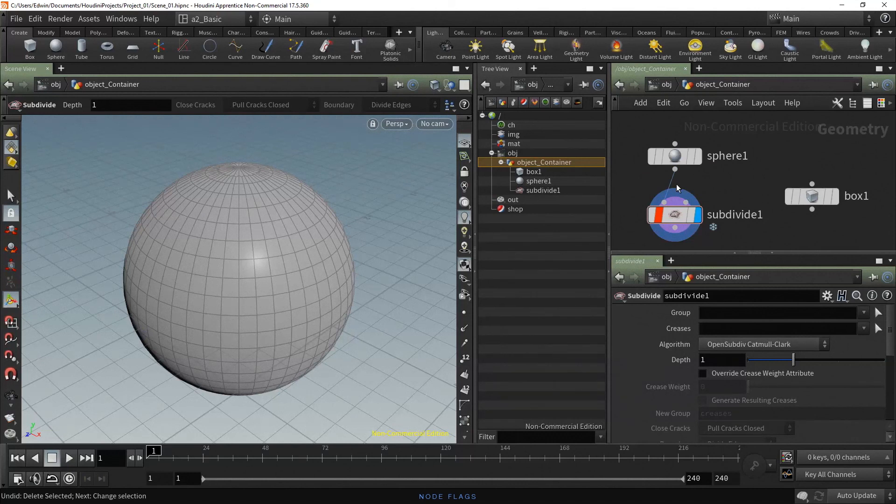
- Unlock subdivide1 and accept discarding its locked changes
mouse_move(661, 216)
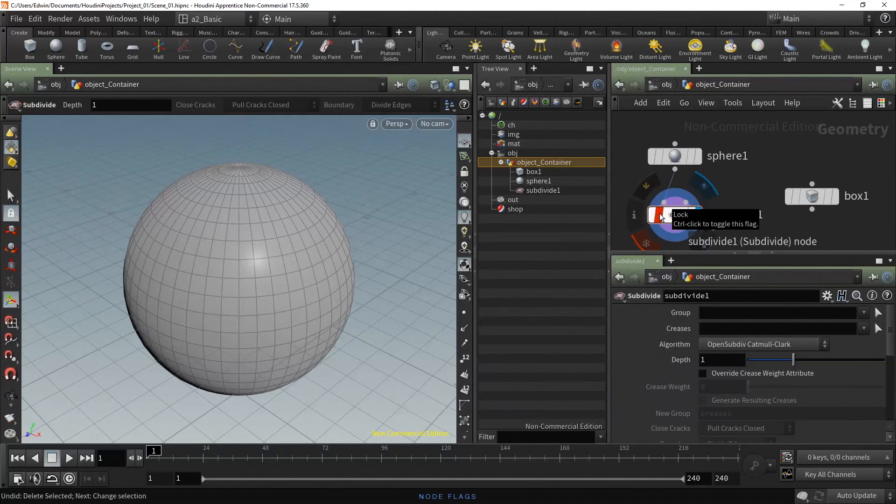
left_click(661, 216)
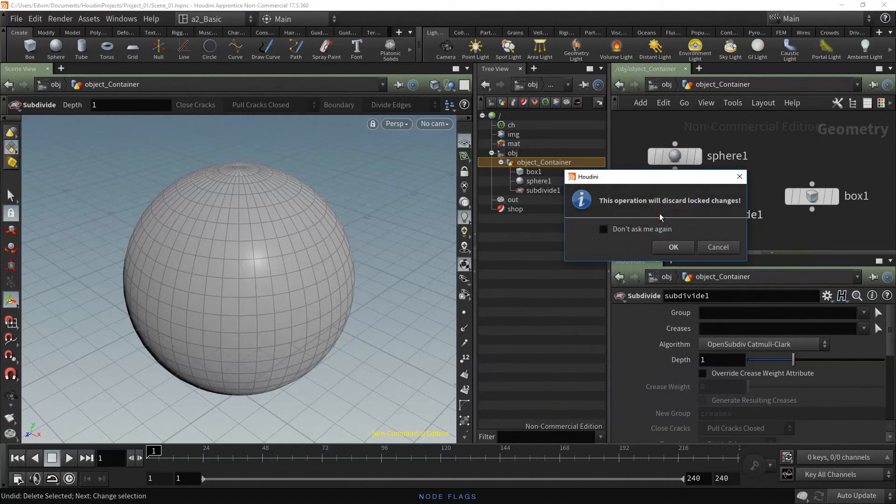
left_click(679, 247)
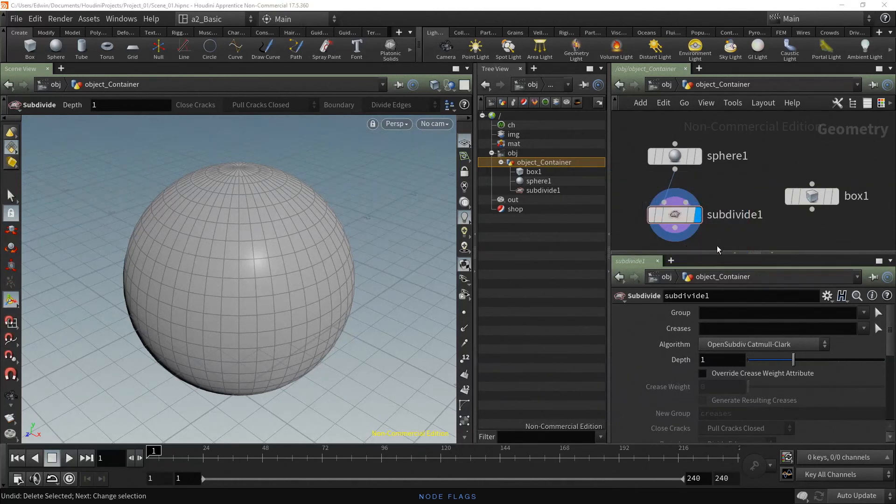
- Delete the box1 node from the object_Container network
left_click(814, 196)
key("Delete")
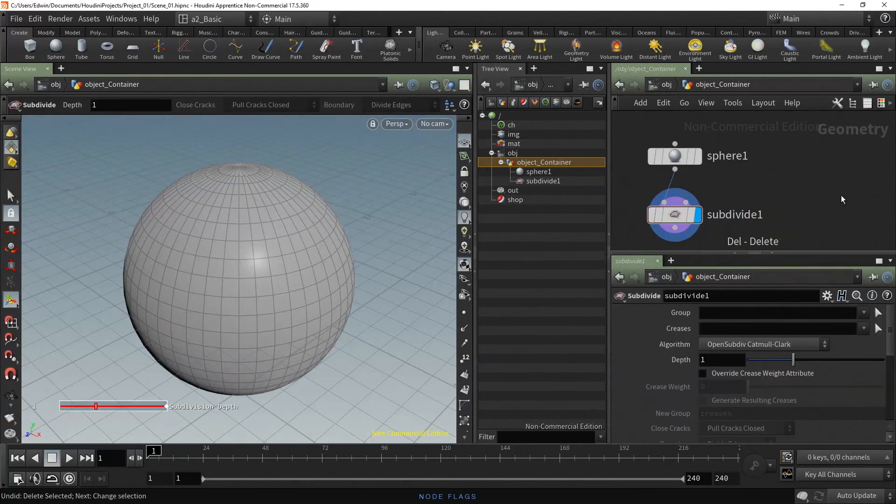